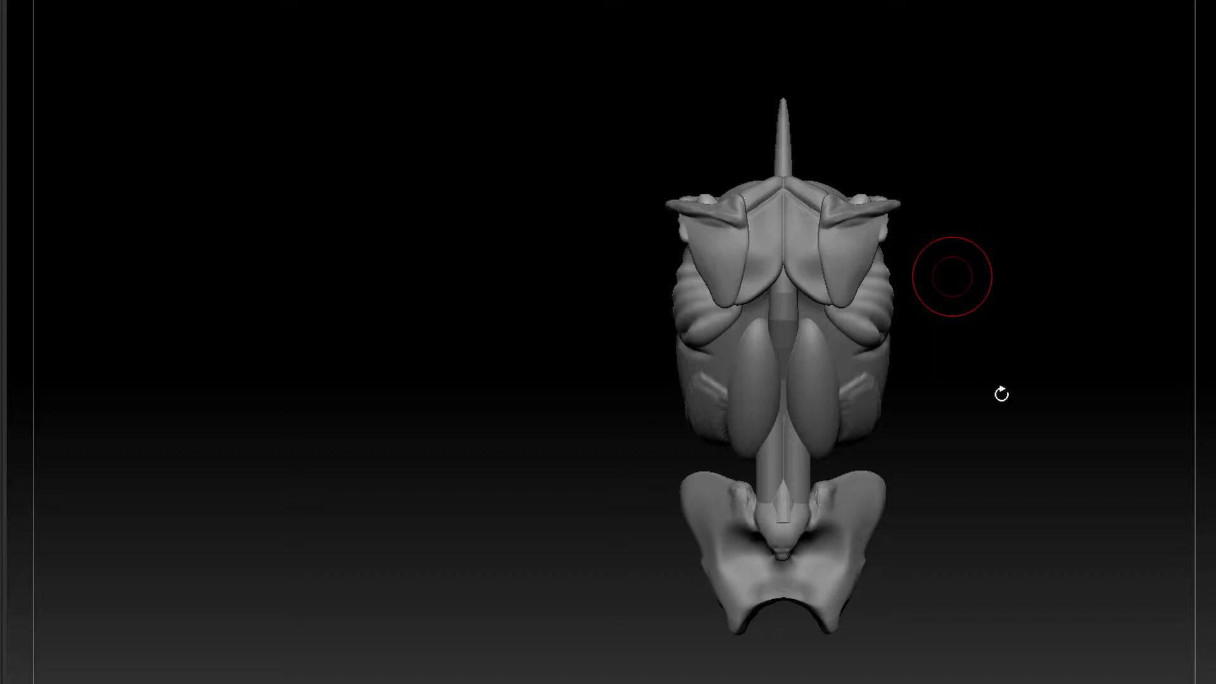
# - Add a sphere to the torso model at the ribcage
pyautogui.moveTo(1002, 394); pyautogui.dragTo(1031, 286)
pyautogui.keyDown('alt'); pyautogui.moveTo(1105, 517); pyautogui.dragTo(1074, 421); pyautogui.keyUp('alt')
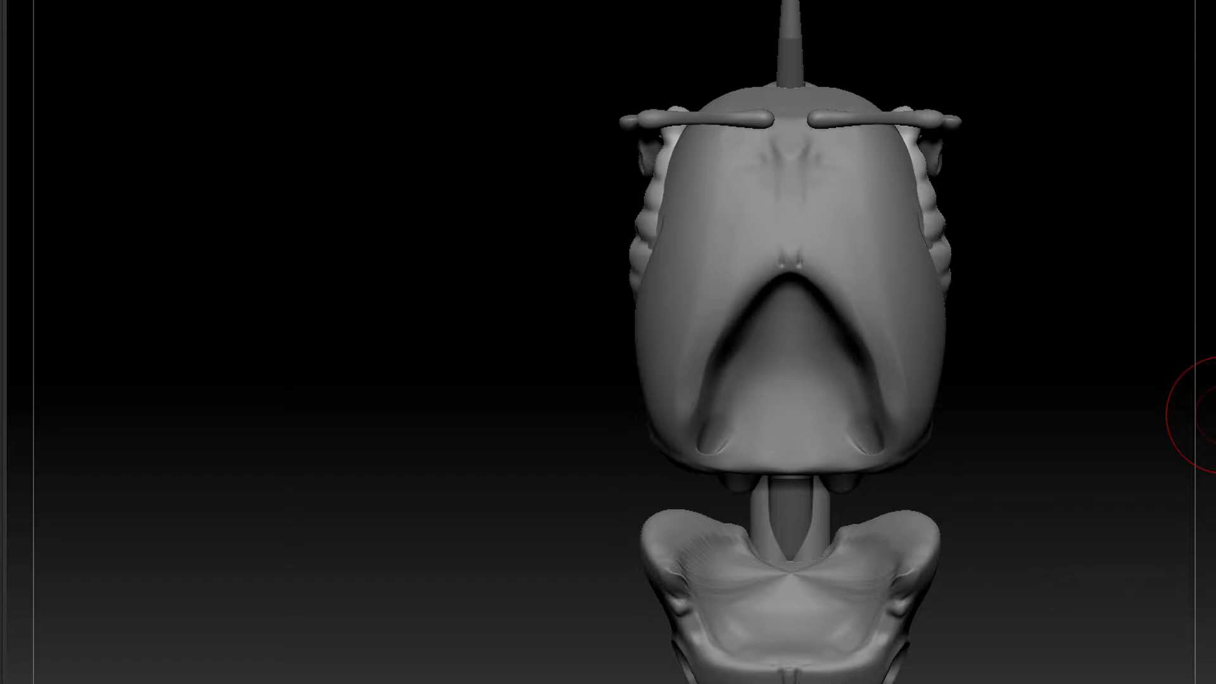
pyautogui.click(1215, 415)
pyautogui.click(697, 432)
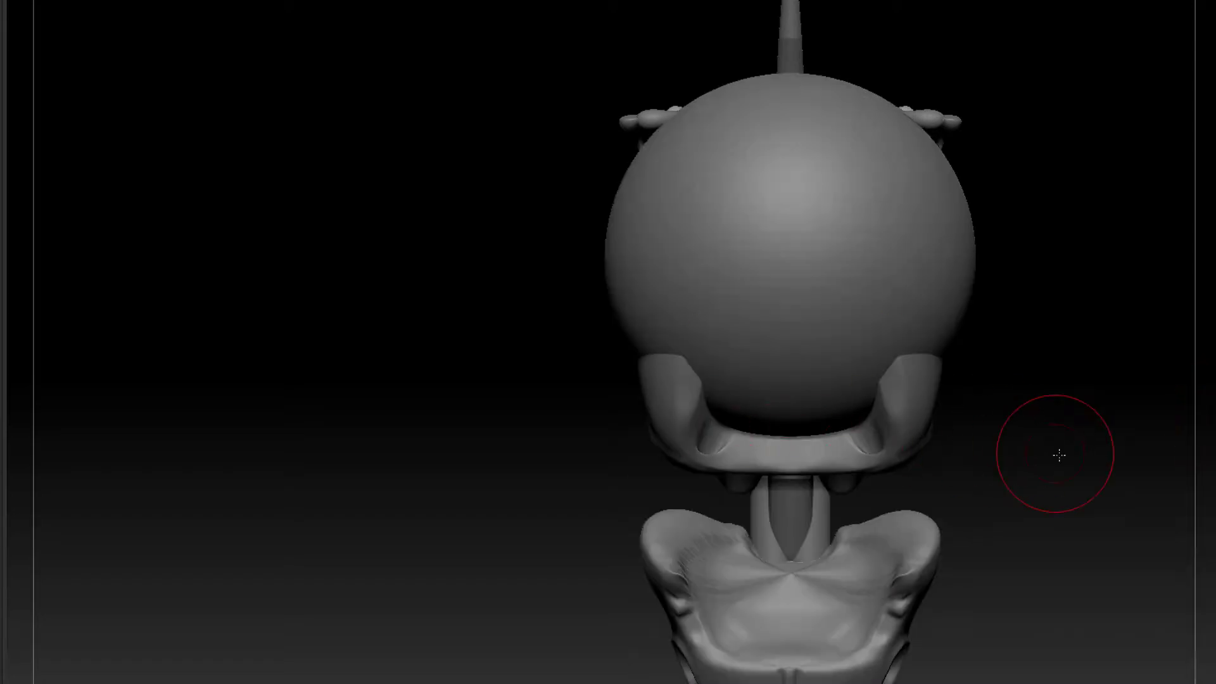
# - Move the sphere down into the gap between the ribcage and the pelvis, centred on the abdomen
pyautogui.keyDown('alt'); pyautogui.moveTo(1059, 454); pyautogui.dragTo(941, 364); pyautogui.keyUp('alt')
pyautogui.keyDown('alt'); pyautogui.click(835, 278); pyautogui.keyUp('alt')
pyautogui.moveTo(778, 0); pyautogui.dragTo(841, 0)
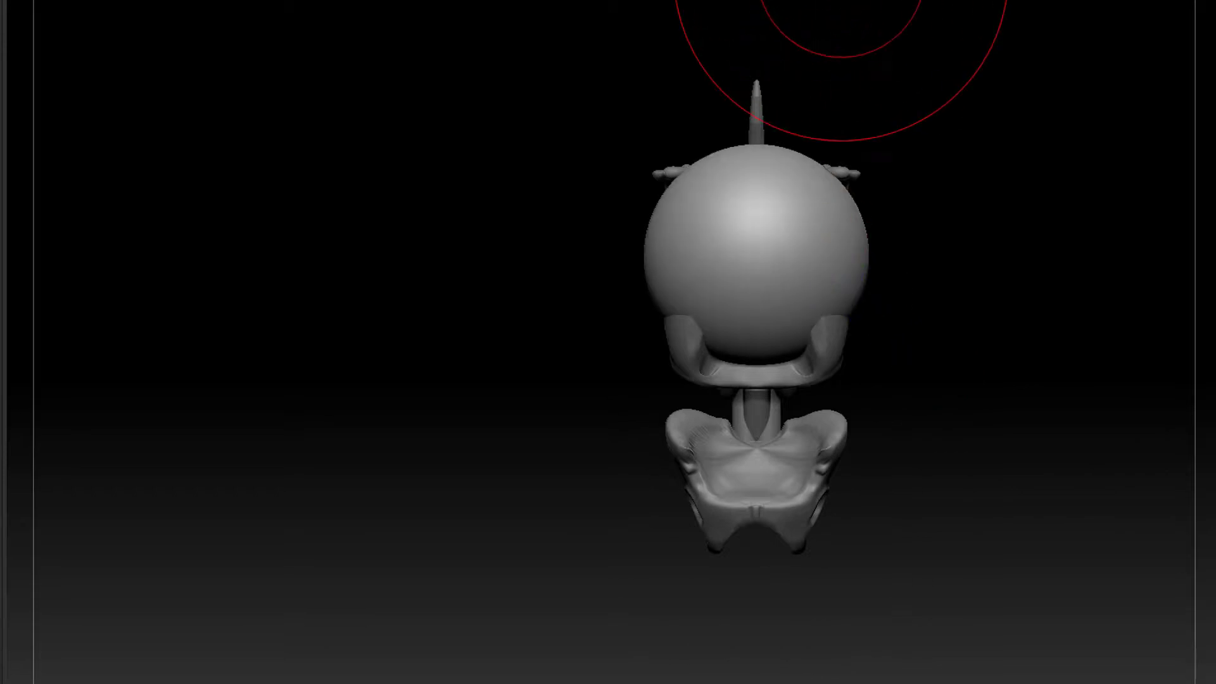
pyautogui.keyDown('shift'); pyautogui.moveTo(788, 235); pyautogui.dragTo(789, 345); pyautogui.keyUp('shift')
pyautogui.keyDown('shift'); pyautogui.moveTo(789, 290); pyautogui.dragTo(804, 434); pyautogui.keyUp('shift')
pyautogui.press('q')
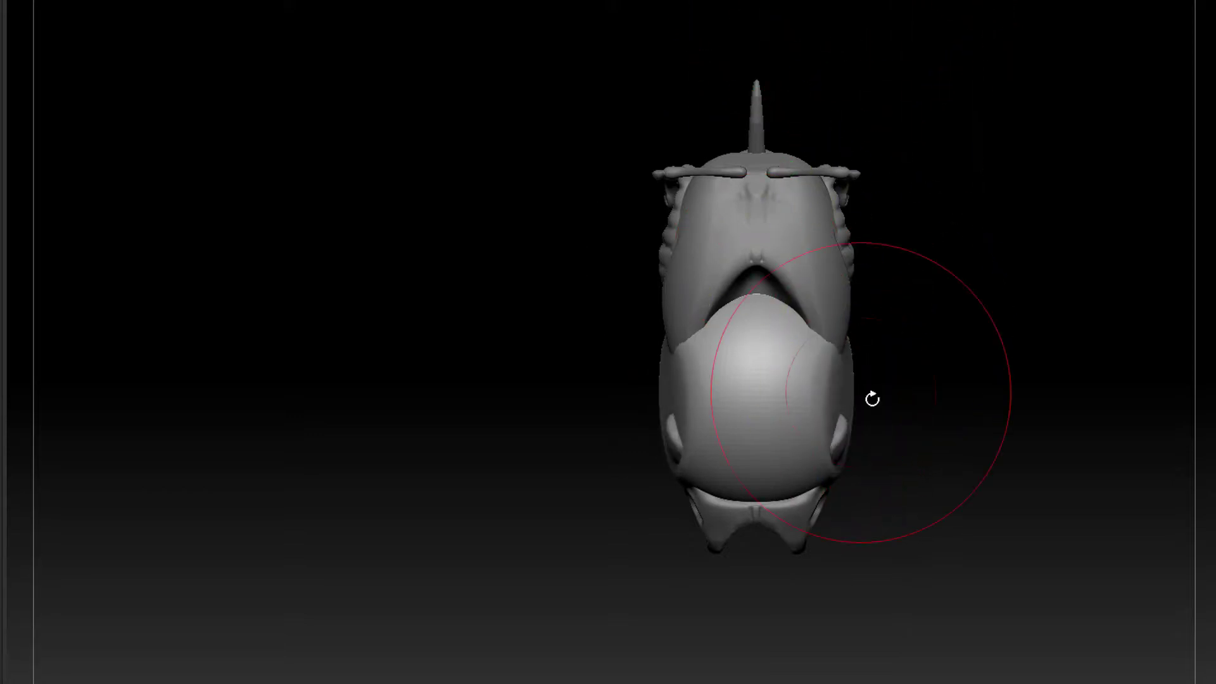
# - Pull the sphere's upper part into the rib arch and its sides out to the ribcage and pelvis edges
pyautogui.moveTo(872, 399); pyautogui.dragTo(792, 410)
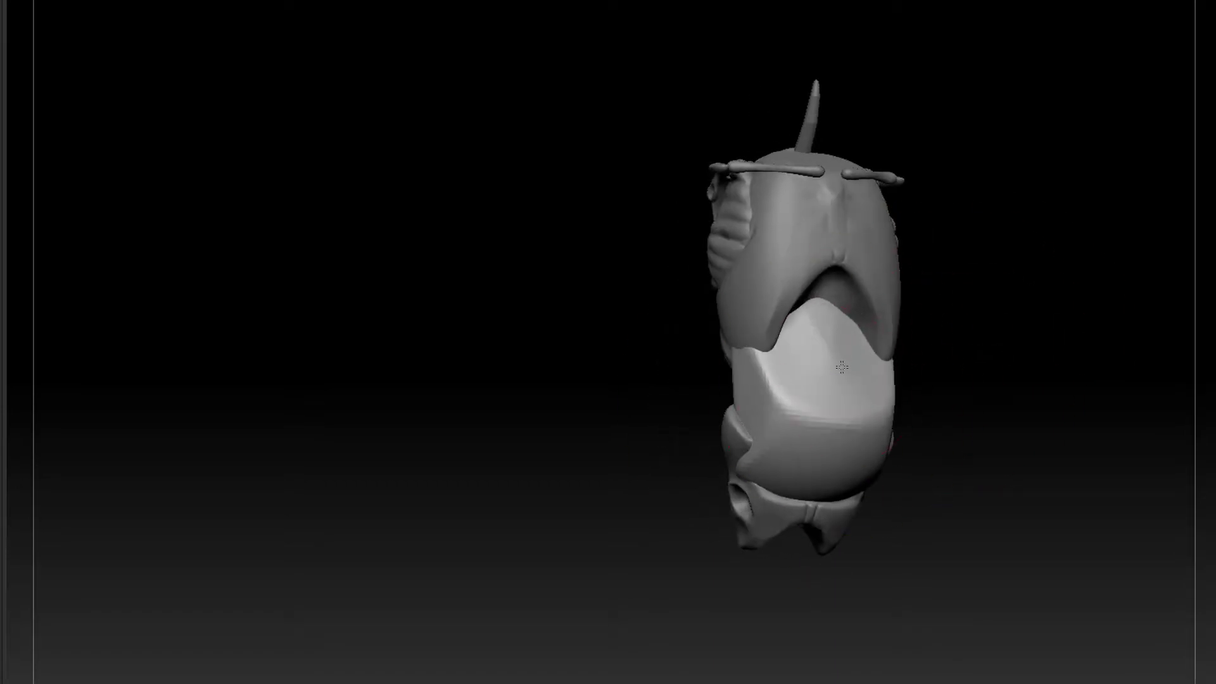
pyautogui.moveTo(989, 404); pyautogui.dragTo(969, 380)
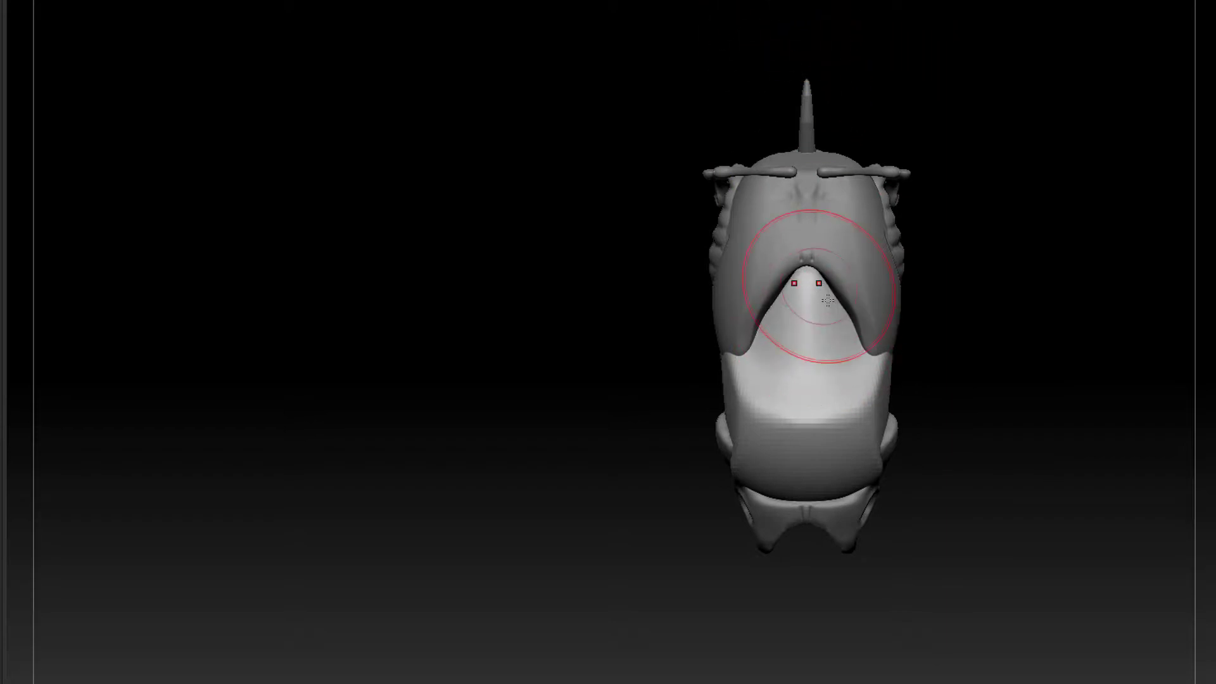
pyautogui.moveTo(945, 339); pyautogui.dragTo(886, 358)
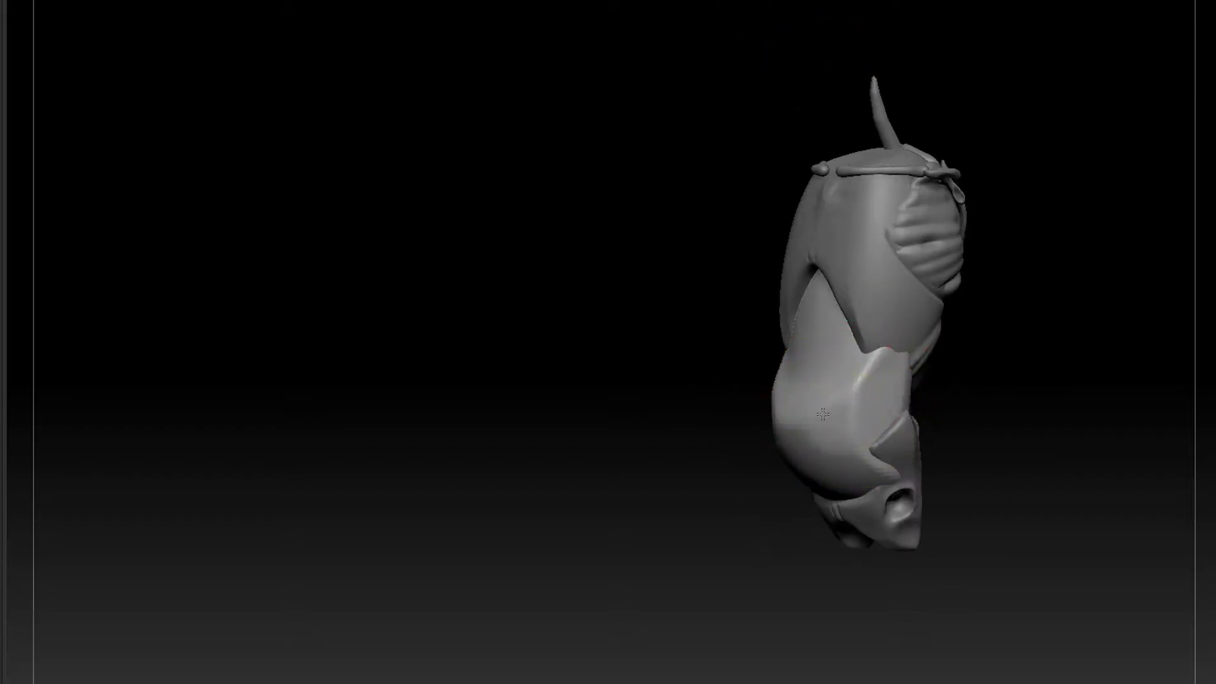
pyautogui.moveTo(823, 414); pyautogui.dragTo(848, 405)
# - Flatten the belly profile and smooth the abdominal mass from the rib arch down to the pubic bone
pyautogui.moveTo(961, 378); pyautogui.dragTo(882, 396)
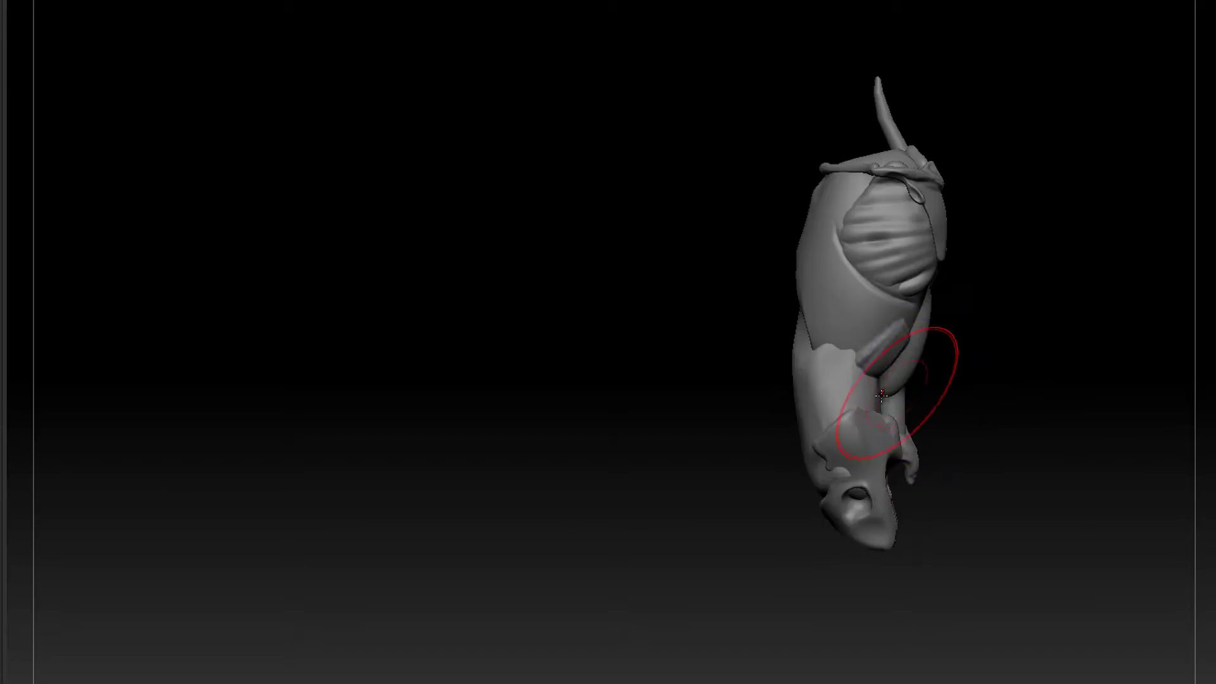
pyautogui.moveTo(878, 440); pyautogui.dragTo(863, 450)
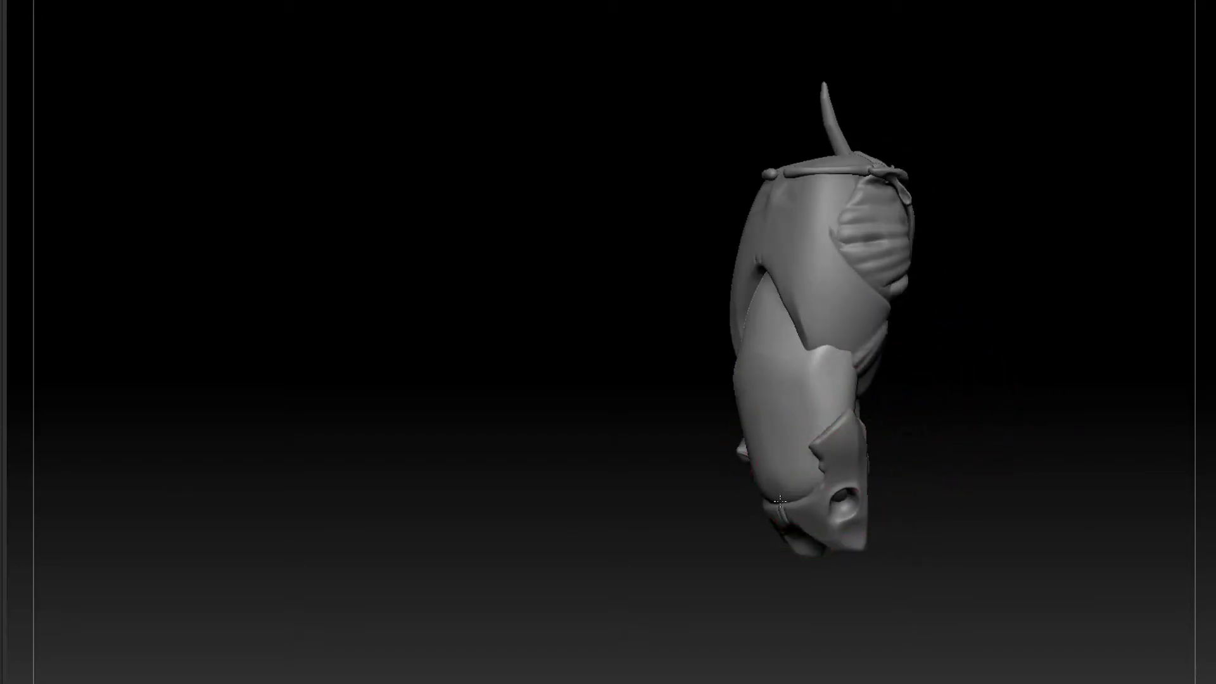
pyautogui.moveTo(780, 500); pyautogui.dragTo(987, 430)
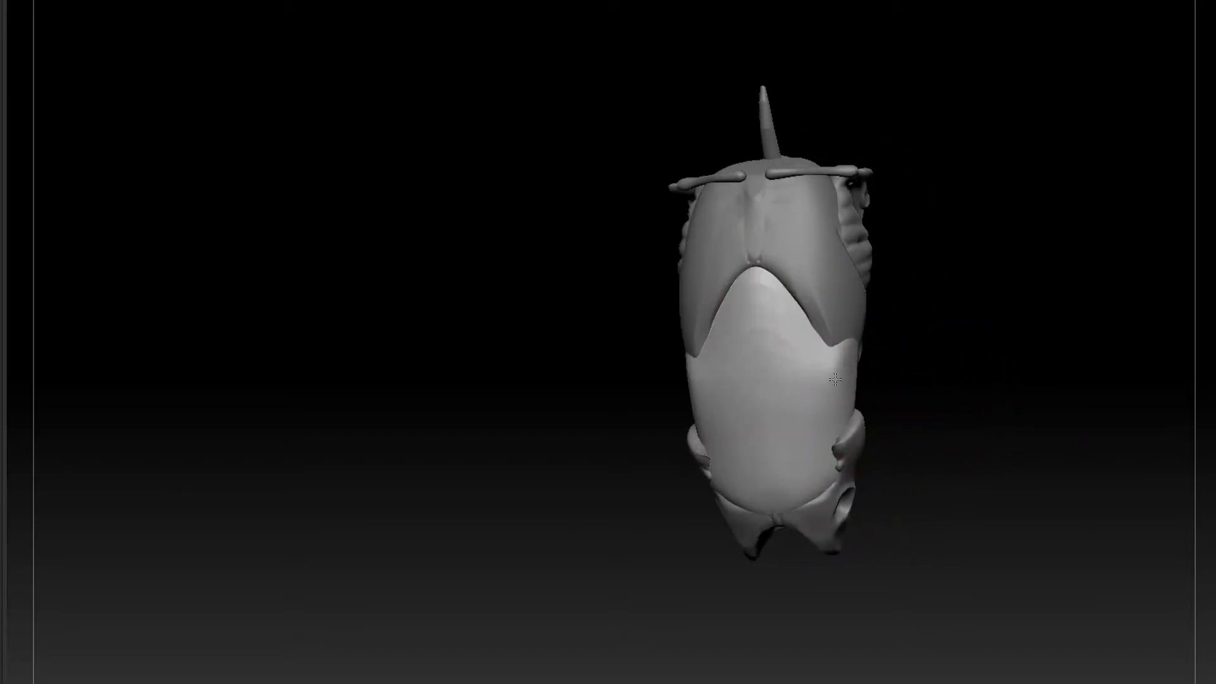
pyautogui.moveTo(918, 336); pyautogui.dragTo(747, 380)
# - Build up a raised symmetrical rectus abdominis strip from the base of the sternum down to the pubic bone and smooth it
pyautogui.moveTo(988, 387)
pyautogui.mouseDown()
pyautogui.moveTo(1105, 397)
pyautogui.moveTo(1015, 329)
pyautogui.moveTo(980, 388)
pyautogui.moveTo(921, 296)
pyautogui.mouseUp()
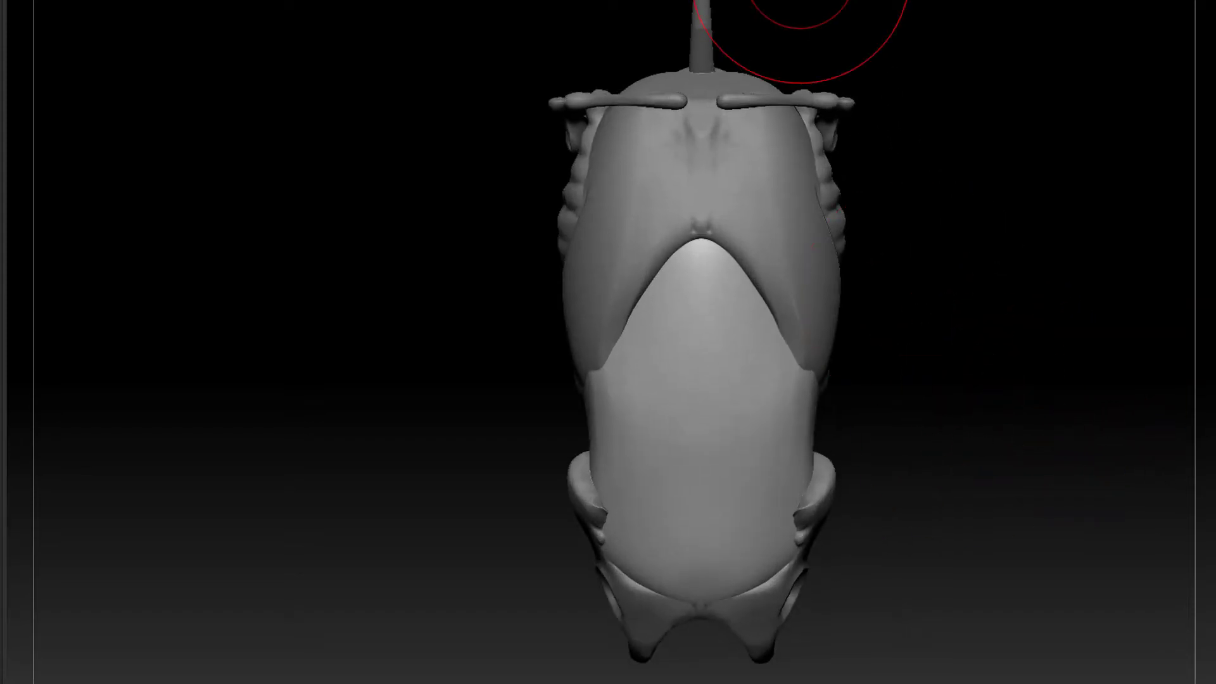
pyautogui.moveTo(728, 249)
pyautogui.mouseDown()
pyautogui.moveTo(739, 250)
pyautogui.moveTo(671, 266)
pyautogui.moveTo(765, 277)
pyautogui.moveTo(754, 306)
pyautogui.moveTo(760, 296)
pyautogui.mouseUp()
pyautogui.moveTo(871, 236); pyautogui.dragTo(830, 238)
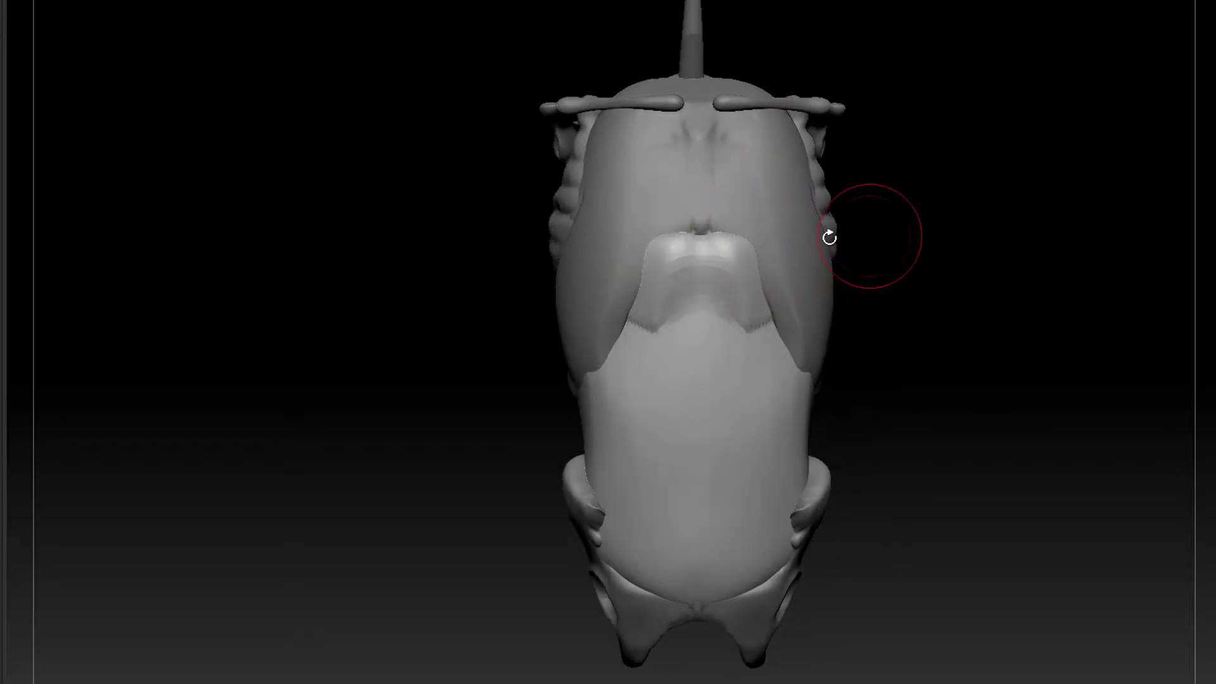
pyautogui.moveTo(764, 264)
pyautogui.mouseDown()
pyautogui.moveTo(749, 251)
pyautogui.moveTo(777, 292)
pyautogui.moveTo(737, 297)
pyautogui.moveTo(754, 393)
pyautogui.mouseUp()
pyautogui.moveTo(746, 301)
pyautogui.mouseDown()
pyautogui.moveTo(743, 398)
pyautogui.moveTo(715, 437)
pyautogui.moveTo(753, 447)
pyautogui.moveTo(745, 494)
pyautogui.mouseUp()
pyautogui.moveTo(738, 409); pyautogui.dragTo(702, 589)
pyautogui.moveTo(732, 323)
pyautogui.mouseDown()
pyautogui.moveTo(728, 443)
pyautogui.moveTo(706, 519)
pyautogui.mouseUp()
pyautogui.keyDown('shift'); pyautogui.moveTo(717, 288); pyautogui.dragTo(733, 468); pyautogui.keyUp('shift')
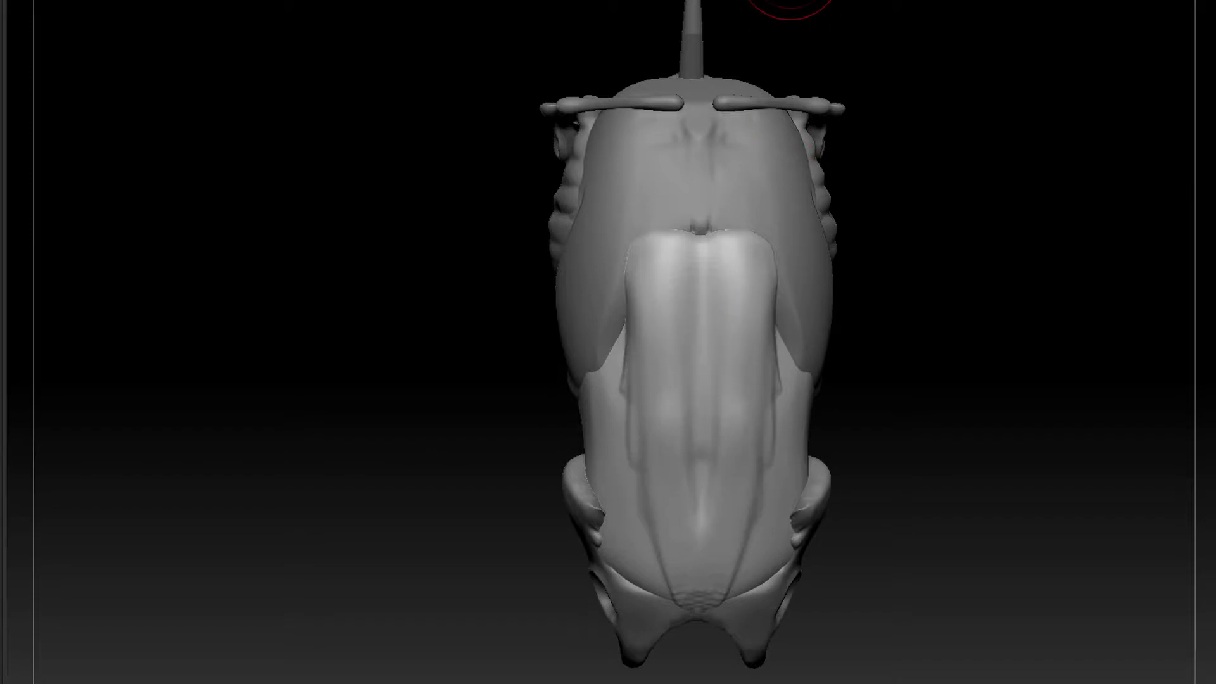
# - Try masking the upper end of the abdominal strip, clear the mask, and reselect the abdominal mesh
pyautogui.moveTo(641, 249)
pyautogui.keyDown('ctrl'); pyautogui.mouseDown()
pyautogui.moveTo(735, 273)
pyautogui.moveTo(729, 495)
pyautogui.moveTo(712, 570)
pyautogui.moveTo(765, 273)
pyautogui.mouseUp(); pyautogui.keyUp('ctrl')
pyautogui.keyDown('ctrl'); pyautogui.moveTo(896, 322); pyautogui.dragTo(896, 431); pyautogui.keyUp('ctrl')
pyautogui.keyDown('ctrl'); pyautogui.moveTo(726, 219); pyautogui.dragTo(734, 221); pyautogui.keyUp('ctrl')
pyautogui.keyDown('ctrl'); pyautogui.moveTo(984, 271); pyautogui.dragTo(983, 313); pyautogui.keyUp('ctrl')
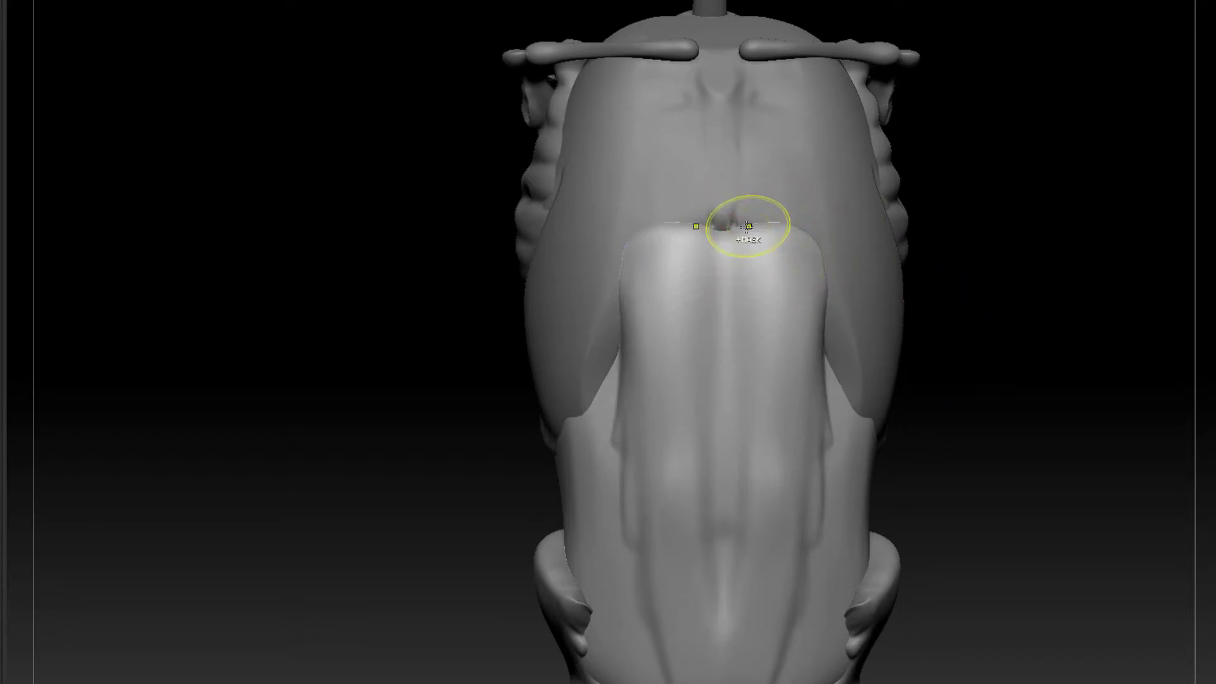
pyautogui.hotkey('ctrl', 'i')
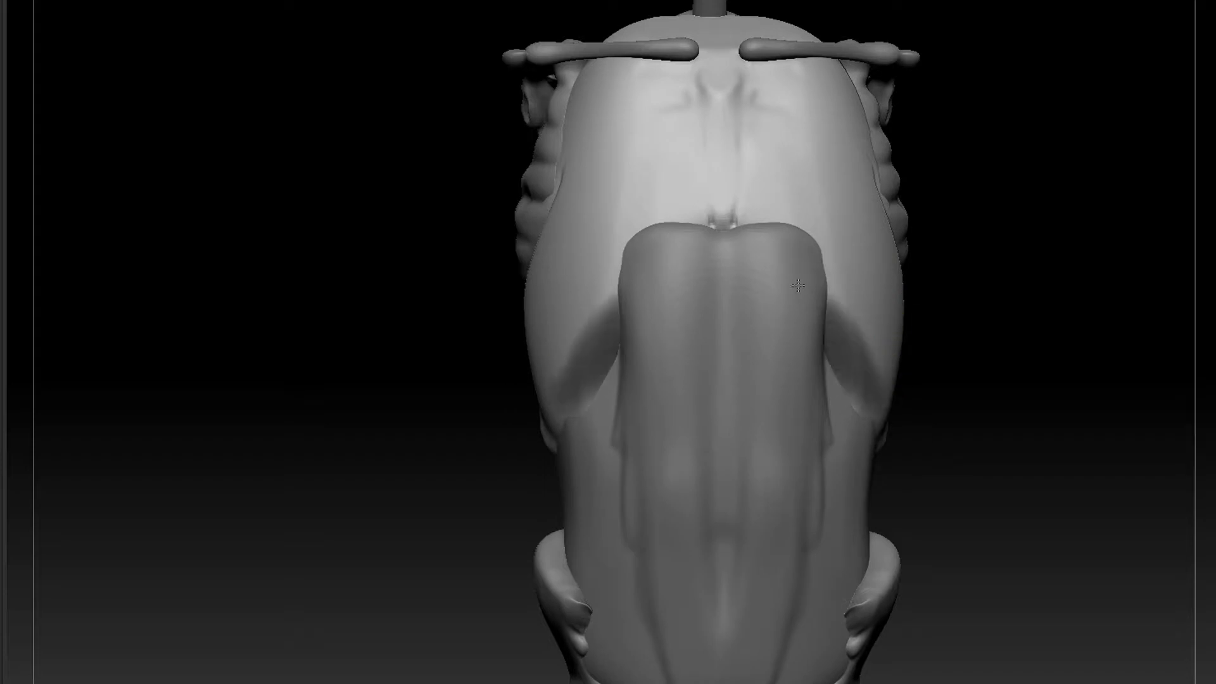
pyautogui.keyDown('ctrl'); pyautogui.moveTo(926, 428); pyautogui.dragTo(938, 439); pyautogui.keyUp('ctrl')
pyautogui.keyDown('alt'); pyautogui.click(799, 383); pyautogui.keyUp('alt')
pyautogui.keyDown('alt'); pyautogui.moveTo(934, 288); pyautogui.dragTo(1005, 193); pyautogui.keyUp('alt')
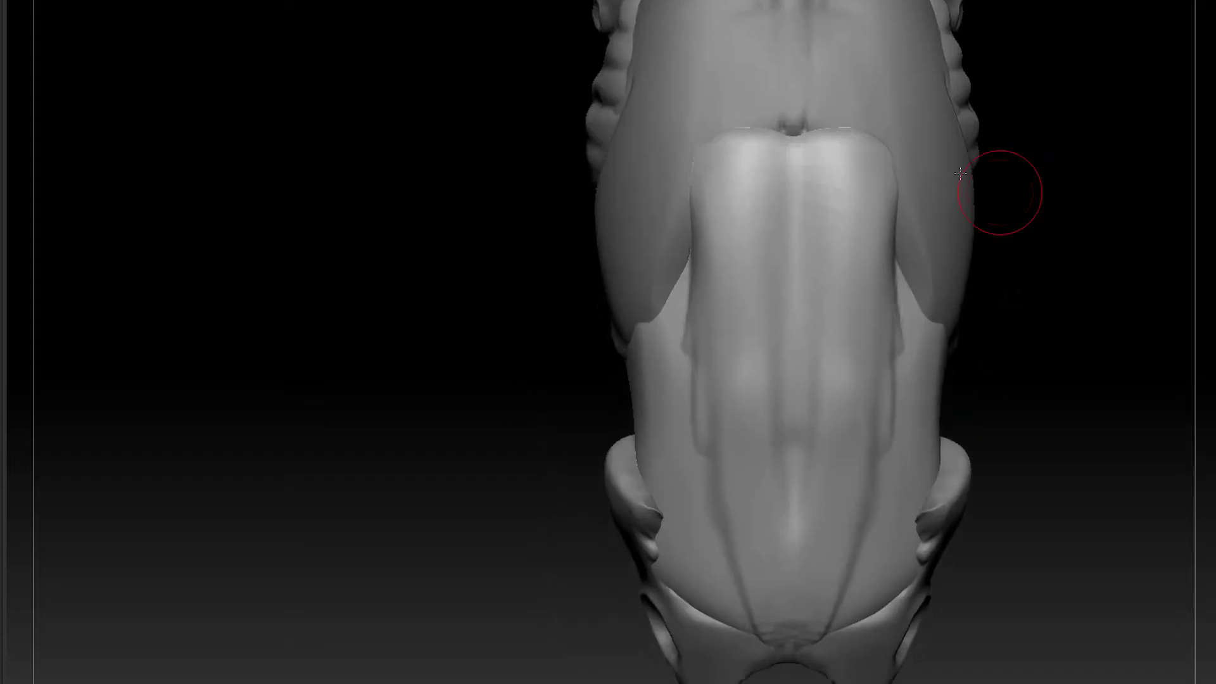
# - Try narrowing the upper end of the abdominal strip below the sternum, and undo the changes
pyautogui.moveTo(752, 144)
pyautogui.keyDown('ctrl'); pyautogui.mouseDown()
pyautogui.moveTo(866, 168)
pyautogui.moveTo(878, 219)
pyautogui.mouseUp(); pyautogui.keyUp('ctrl')
pyautogui.hotkey('ctrl', 'z')
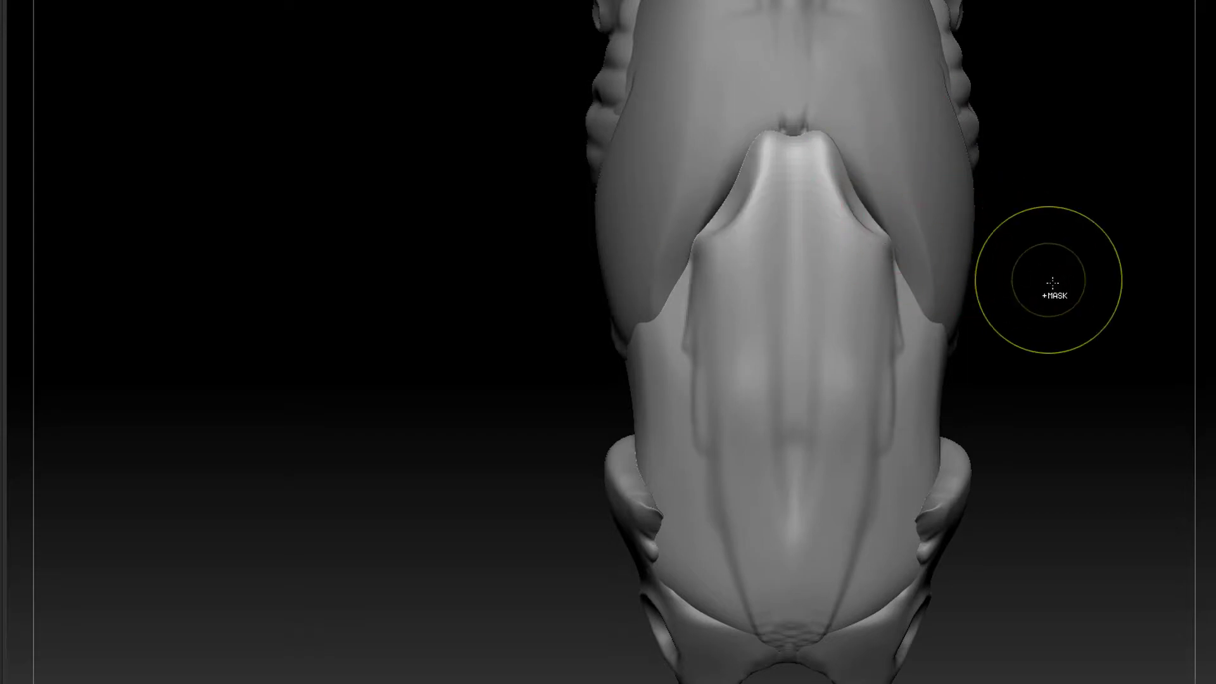
pyautogui.hotkey('ctrl', 'z')
pyautogui.hotkey('ctrl', 'z')
pyautogui.hotkey('ctrl', 'z')
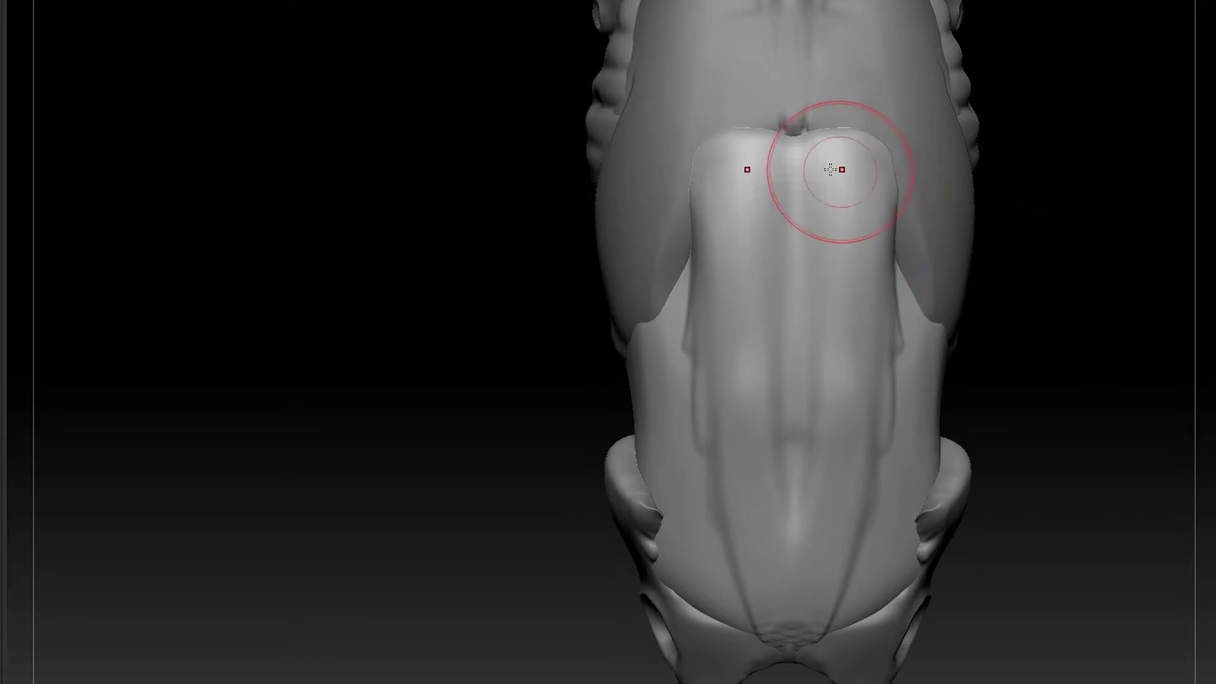
# - Smooth the upper half of the abdominal strip and refine its front profile from the side
pyautogui.moveTo(831, 169)
pyautogui.mouseDown()
pyautogui.moveTo(840, 166)
pyautogui.moveTo(849, 218)
pyautogui.moveTo(847, 329)
pyautogui.mouseUp()
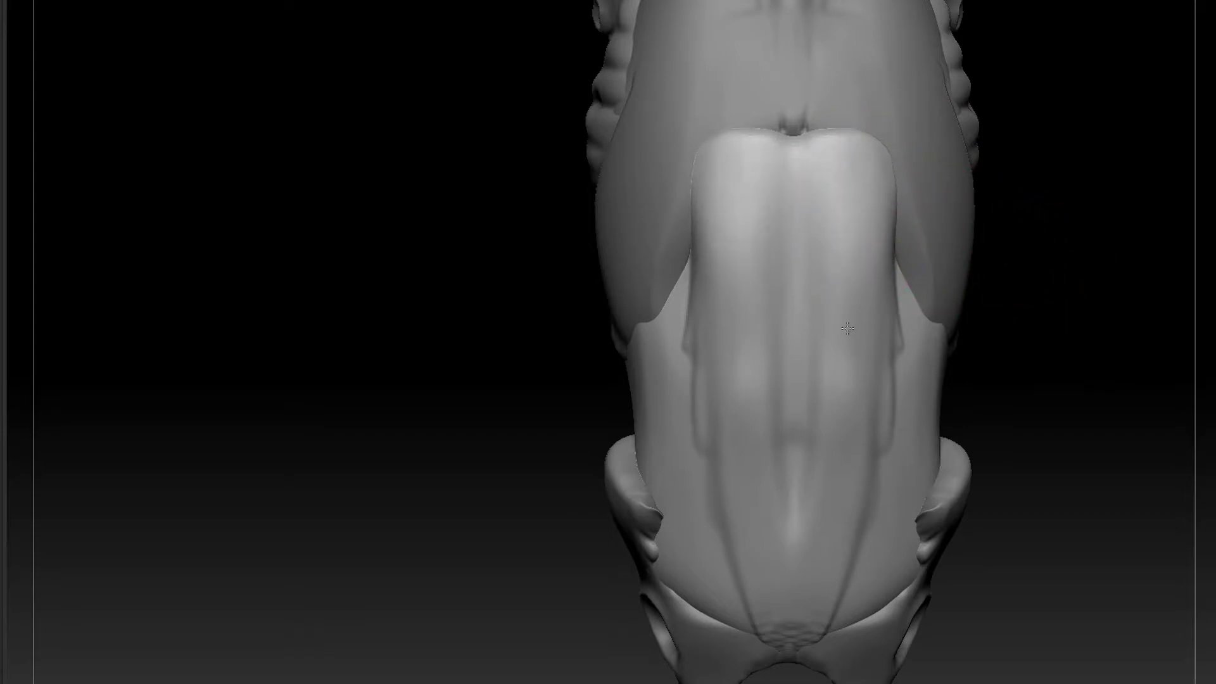
pyautogui.moveTo(1019, 393)
pyautogui.mouseDown()
pyautogui.moveTo(719, 434)
pyautogui.moveTo(1053, 241)
pyautogui.mouseUp()
pyautogui.keyDown('alt'); pyautogui.moveTo(906, 485); pyautogui.dragTo(882, 491); pyautogui.keyUp('alt')
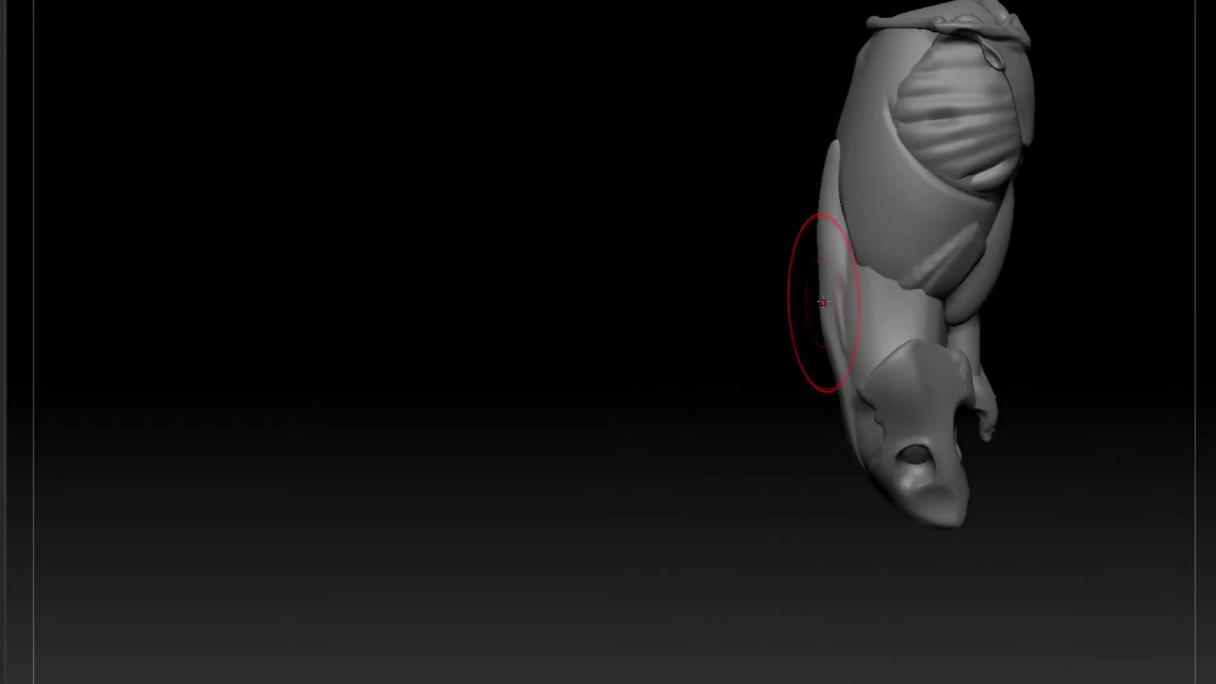
pyautogui.moveTo(1064, 313)
pyautogui.mouseDown()
pyautogui.moveTo(1077, 317)
pyautogui.moveTo(969, 329)
pyautogui.mouseUp()
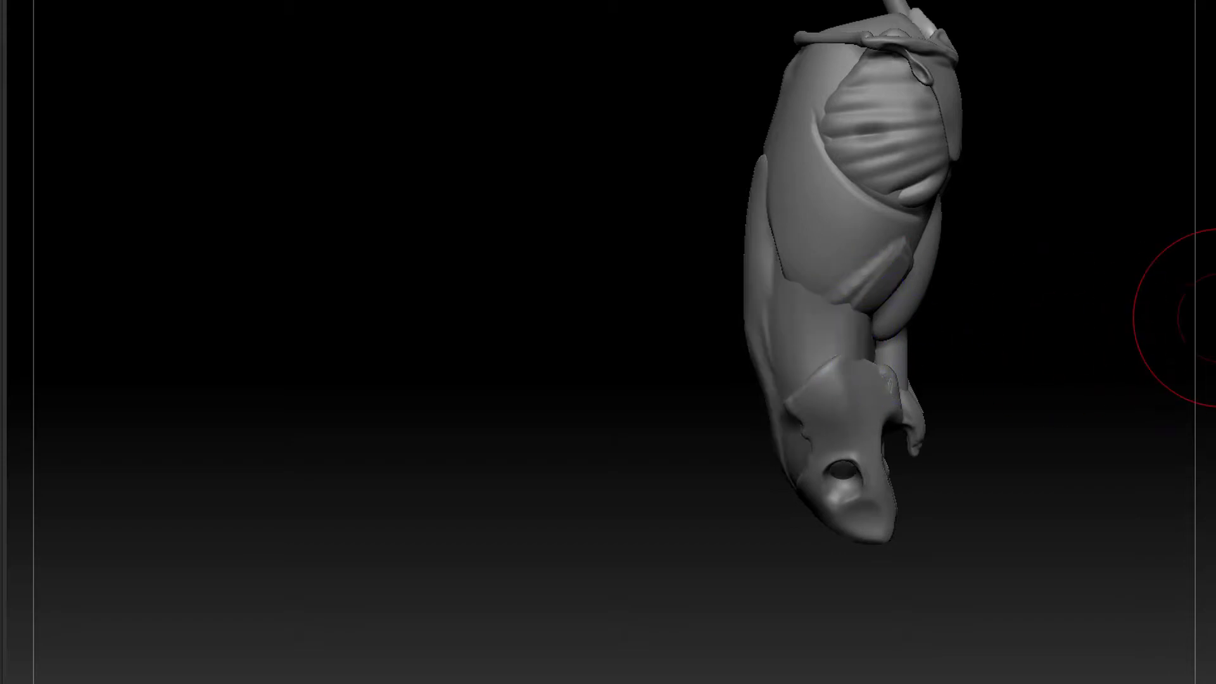
# - Inspect the spine and pelvis with the abdominal mass hidden, decline Dynamic Subdiv, and show the abdomen again
pyautogui.moveTo(1089, 351)
pyautogui.mouseDown()
pyautogui.moveTo(1090, 399)
pyautogui.moveTo(1010, 385)
pyautogui.mouseUp()
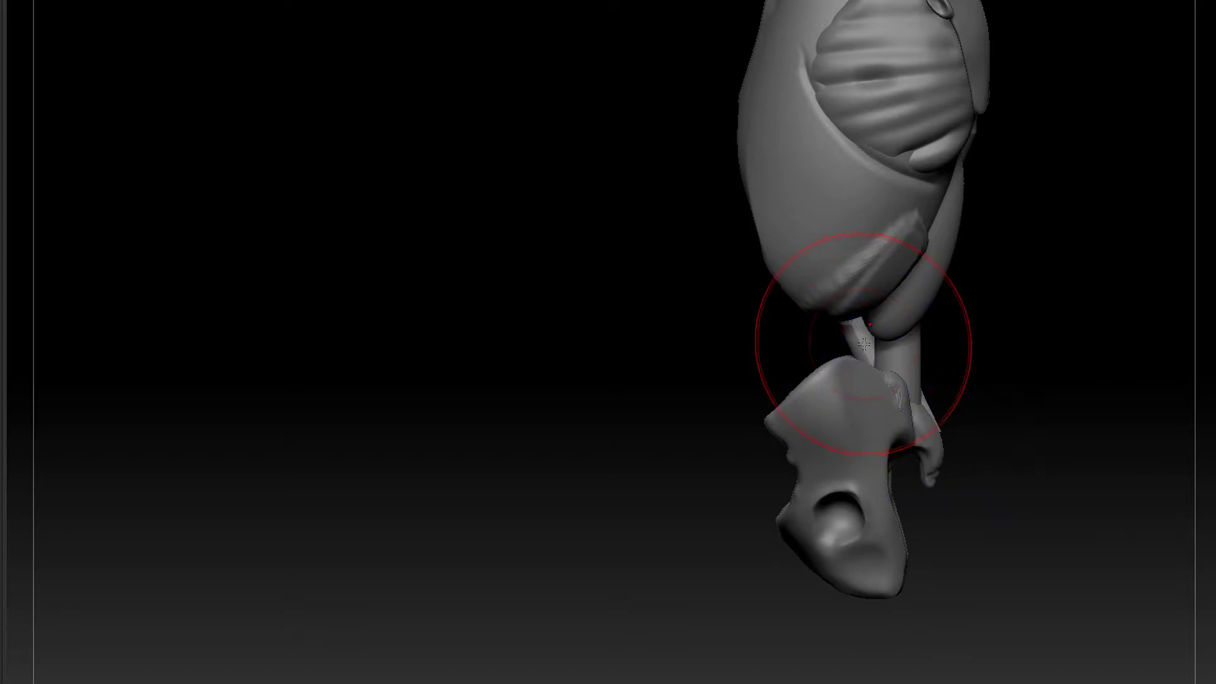
pyautogui.press('d')
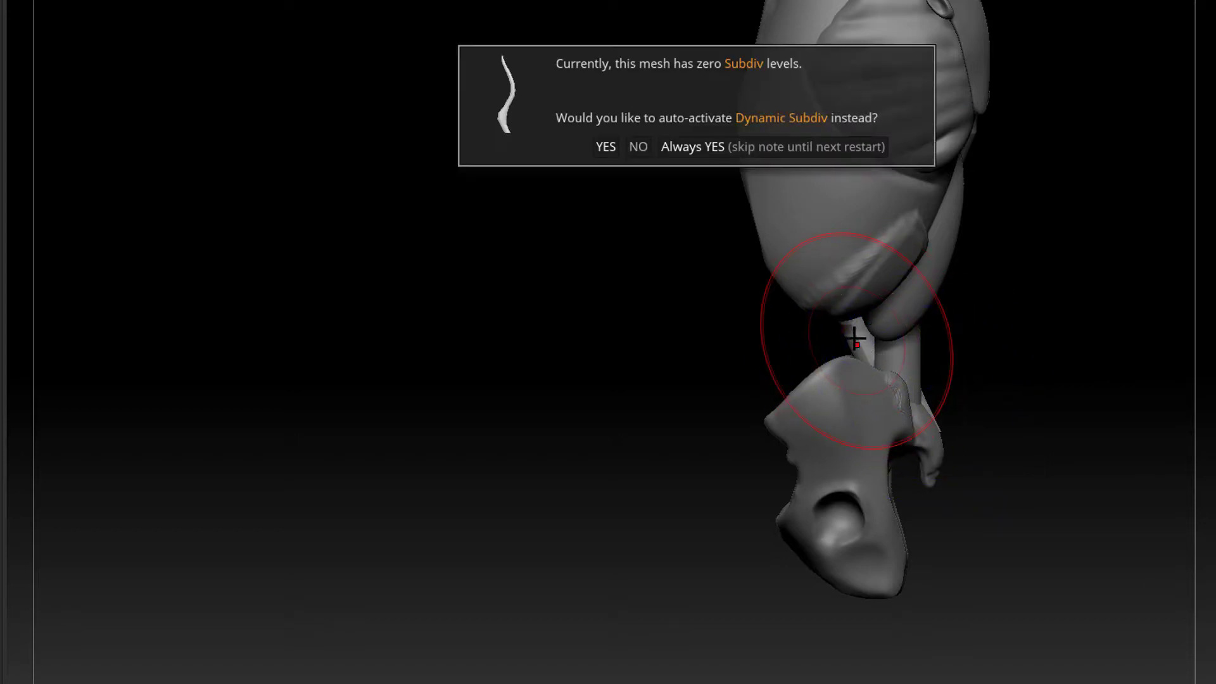
pyautogui.click(637, 146)
pyautogui.moveTo(966, 322); pyautogui.dragTo(1027, 305)
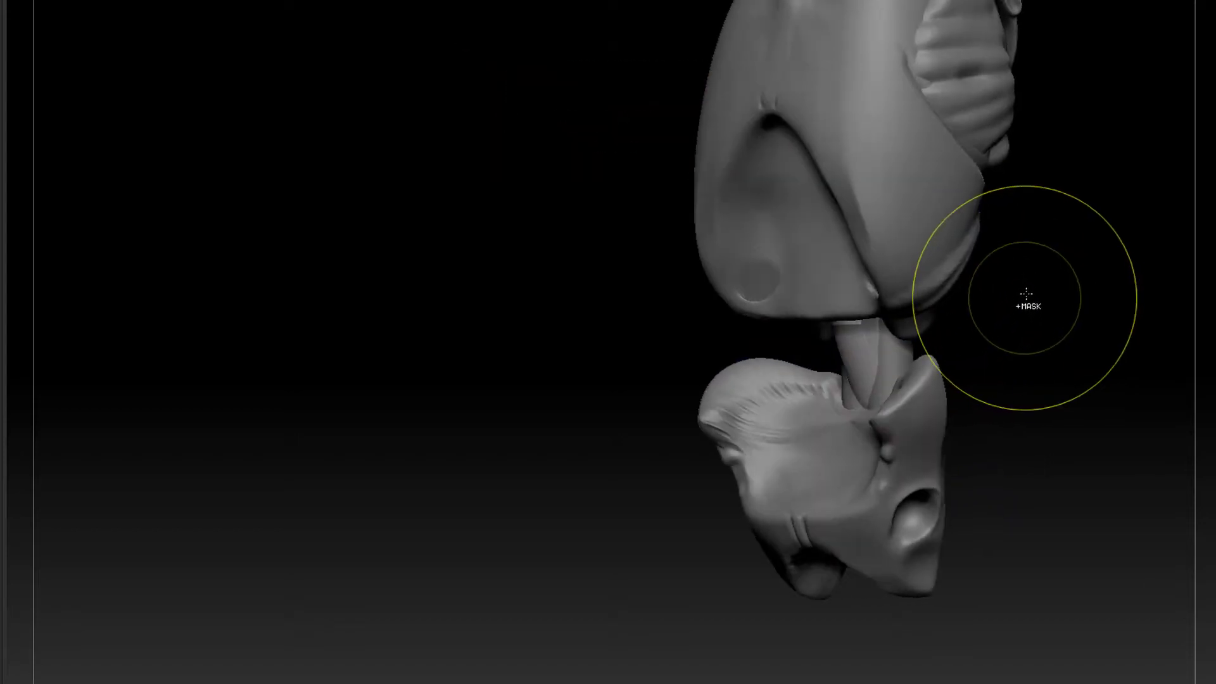
pyautogui.moveTo(918, 317); pyautogui.dragTo(940, 315)
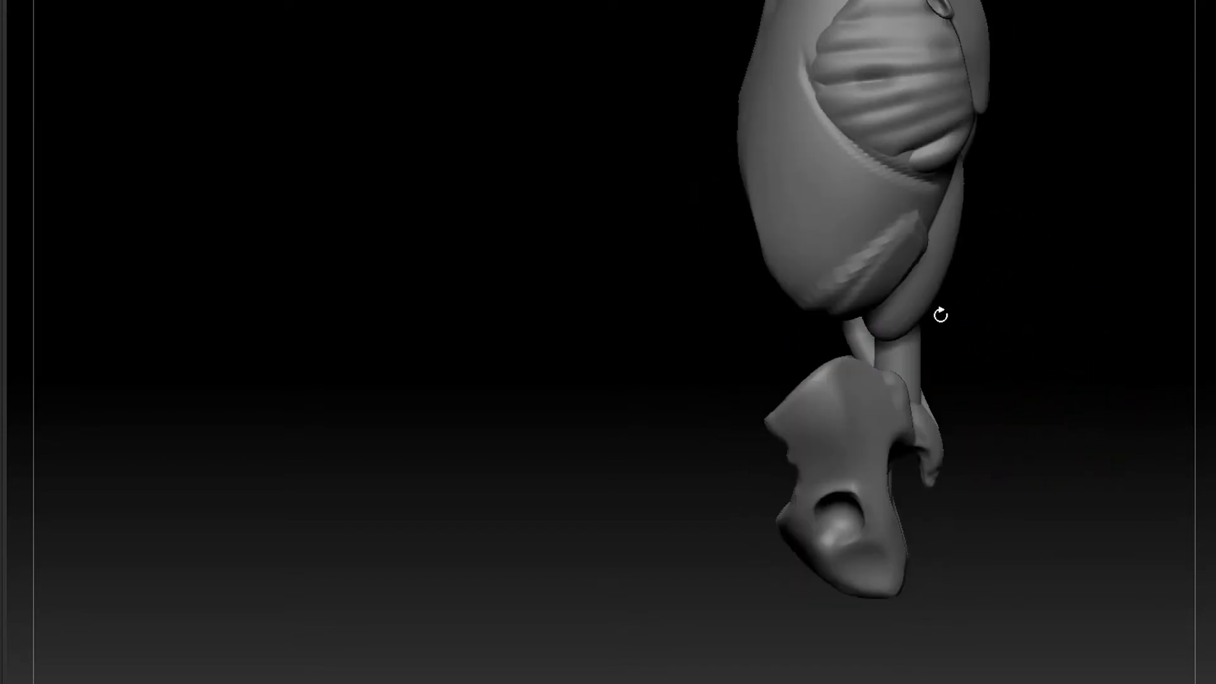
pyautogui.keyDown('alt'); pyautogui.moveTo(972, 358); pyautogui.dragTo(922, 420); pyautogui.keyUp('alt')
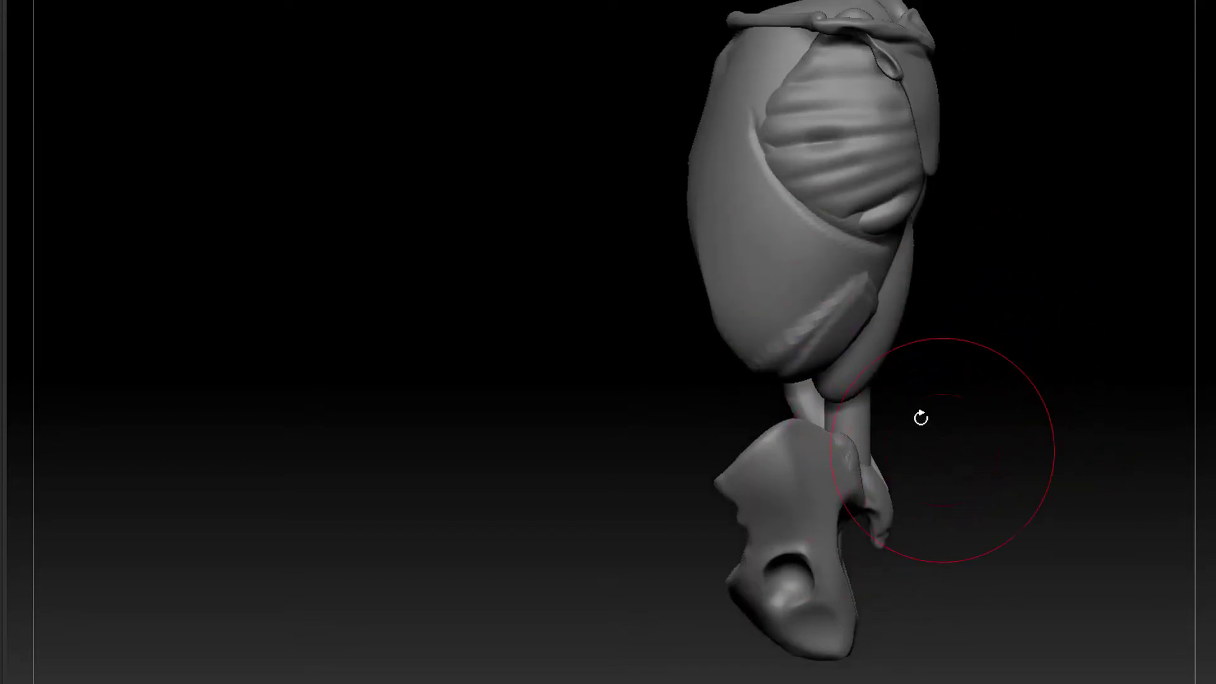
pyautogui.click(1213, 391)
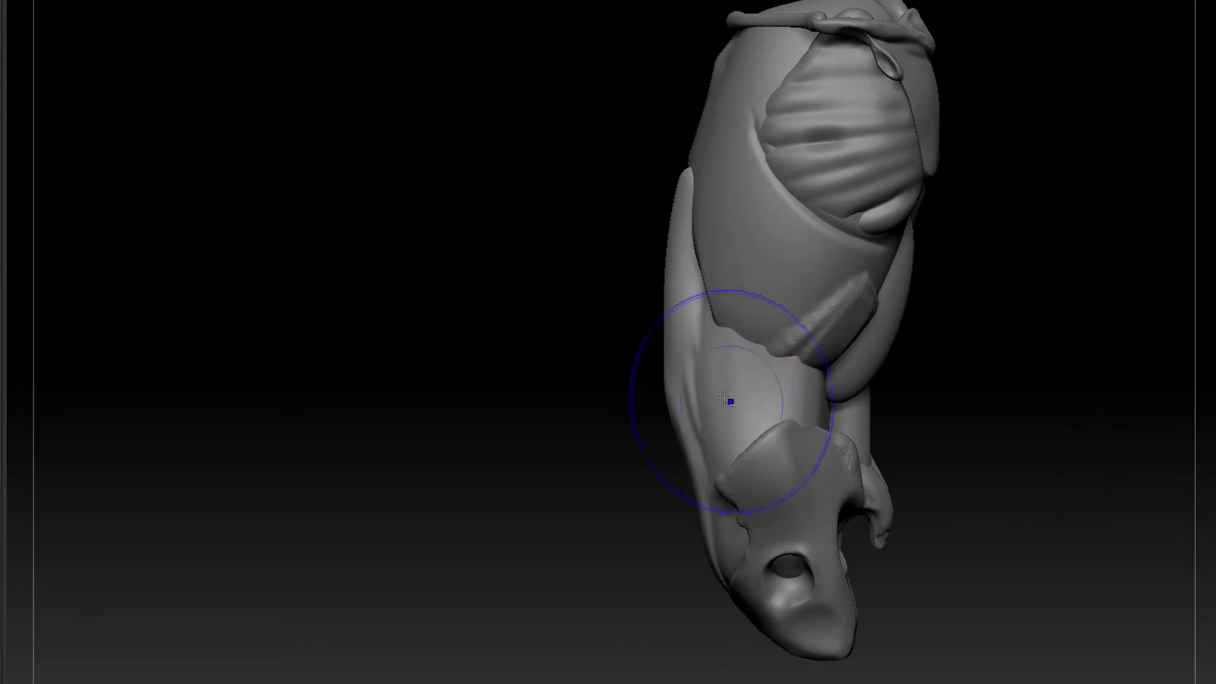
# - Smooth the side and front profile of the abdomen, undoing the stray mask on the strip
pyautogui.moveTo(692, 391); pyautogui.dragTo(684, 395)
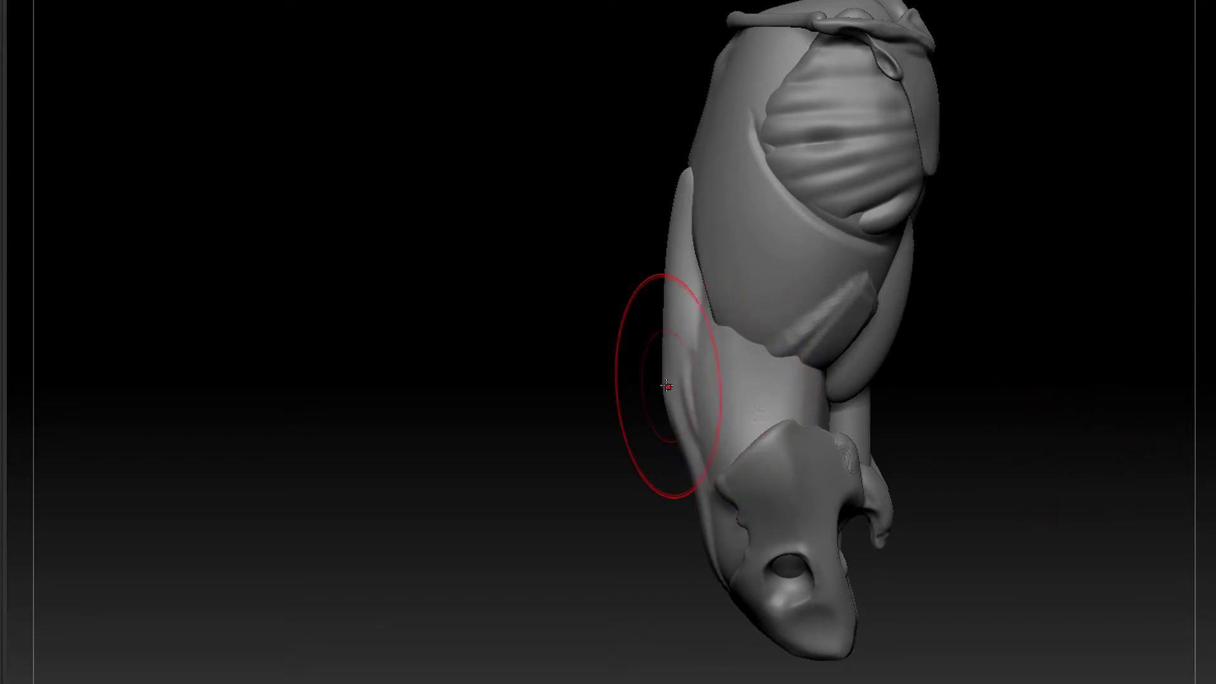
pyautogui.moveTo(576, 255); pyautogui.dragTo(652, 285)
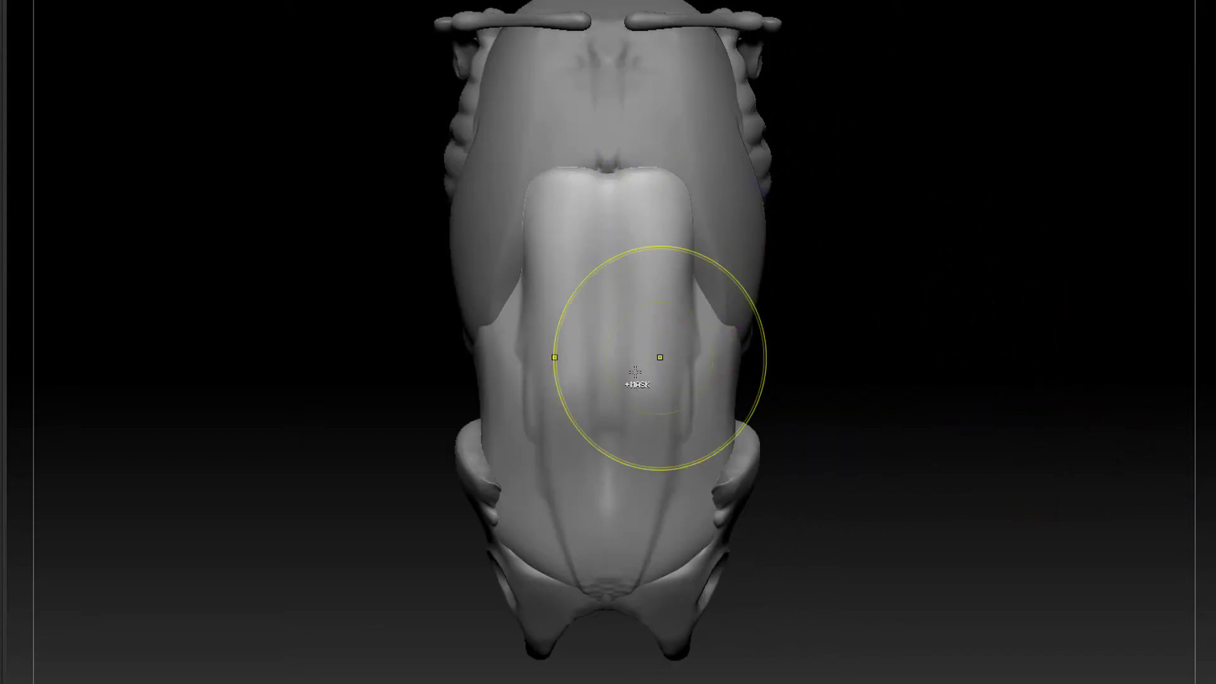
pyautogui.keyDown('ctrl'); pyautogui.moveTo(636, 373); pyautogui.dragTo(645, 388); pyautogui.keyUp('ctrl')
pyautogui.hotkey('ctrl', 'z')
# - Drop the abdomen two subdivision levels and smooth the lower strip and its side edges into the surrounding form
pyautogui.keyDown('alt'); pyautogui.moveTo(895, 307); pyautogui.dragTo(986, 254); pyautogui.keyUp('alt')
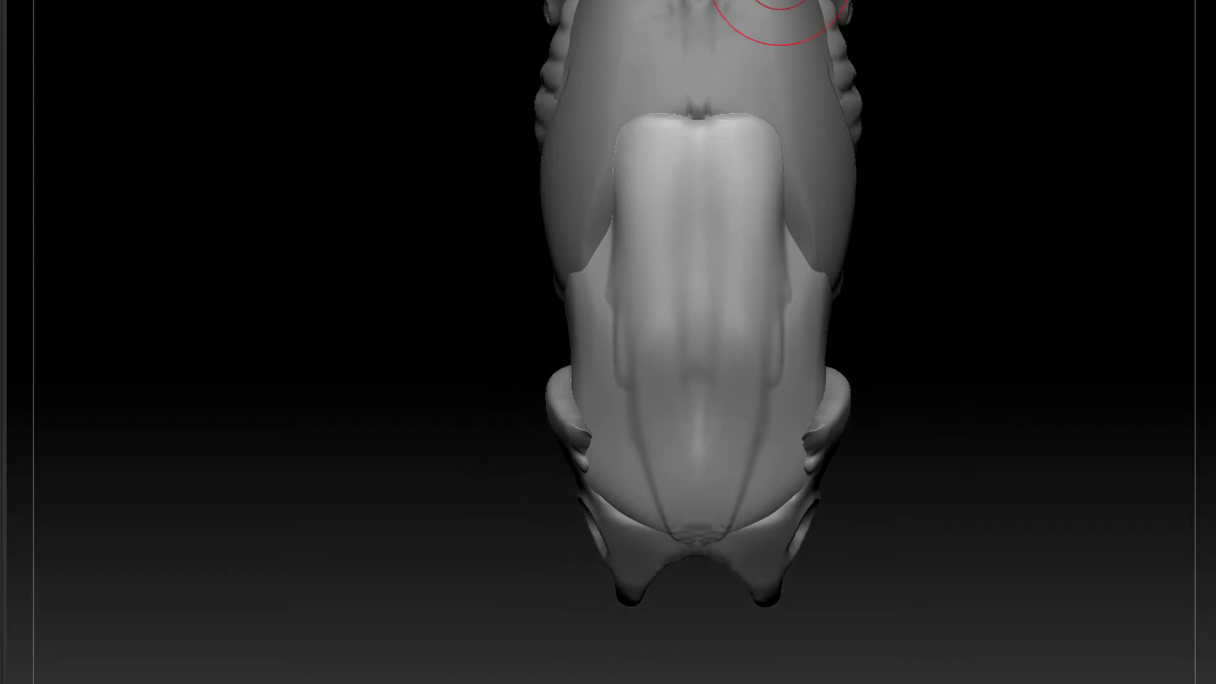
pyautogui.keyDown('alt'); pyautogui.moveTo(962, 215); pyautogui.dragTo(1043, 189); pyautogui.keyUp('alt')
pyautogui.hotkey('shift', 'd')
pyautogui.hotkey('shift', 'd')
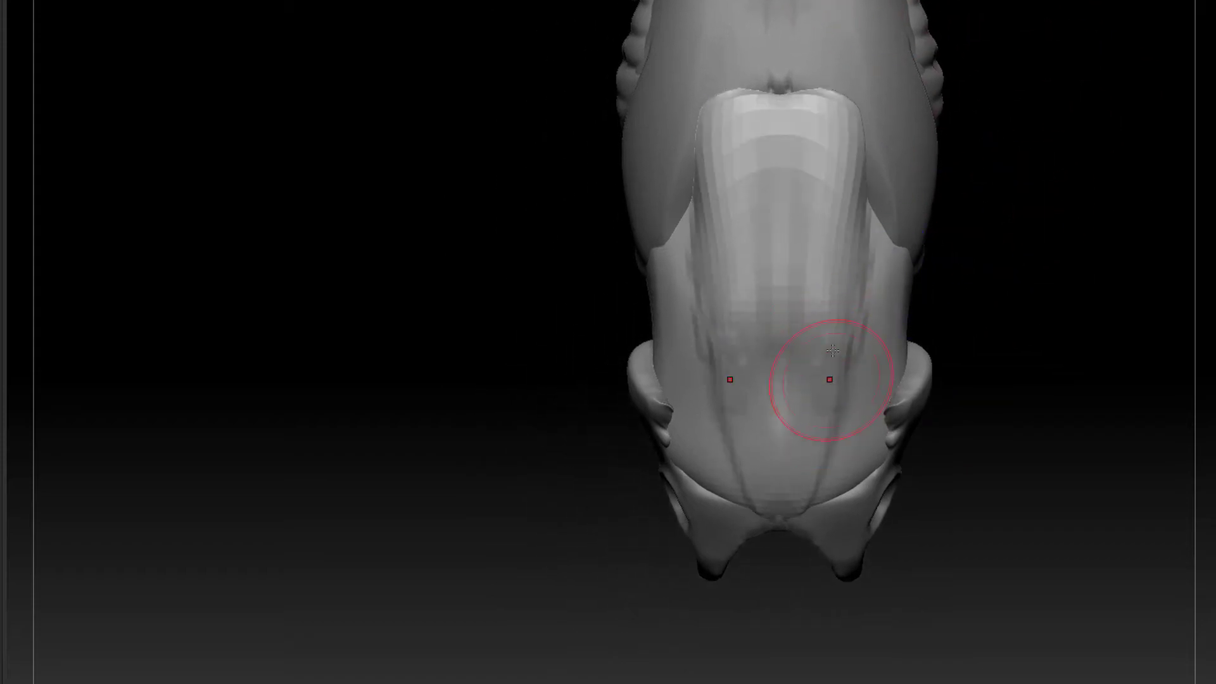
pyautogui.moveTo(834, 350)
pyautogui.mouseDown()
pyautogui.moveTo(821, 392)
pyautogui.moveTo(830, 312)
pyautogui.mouseUp()
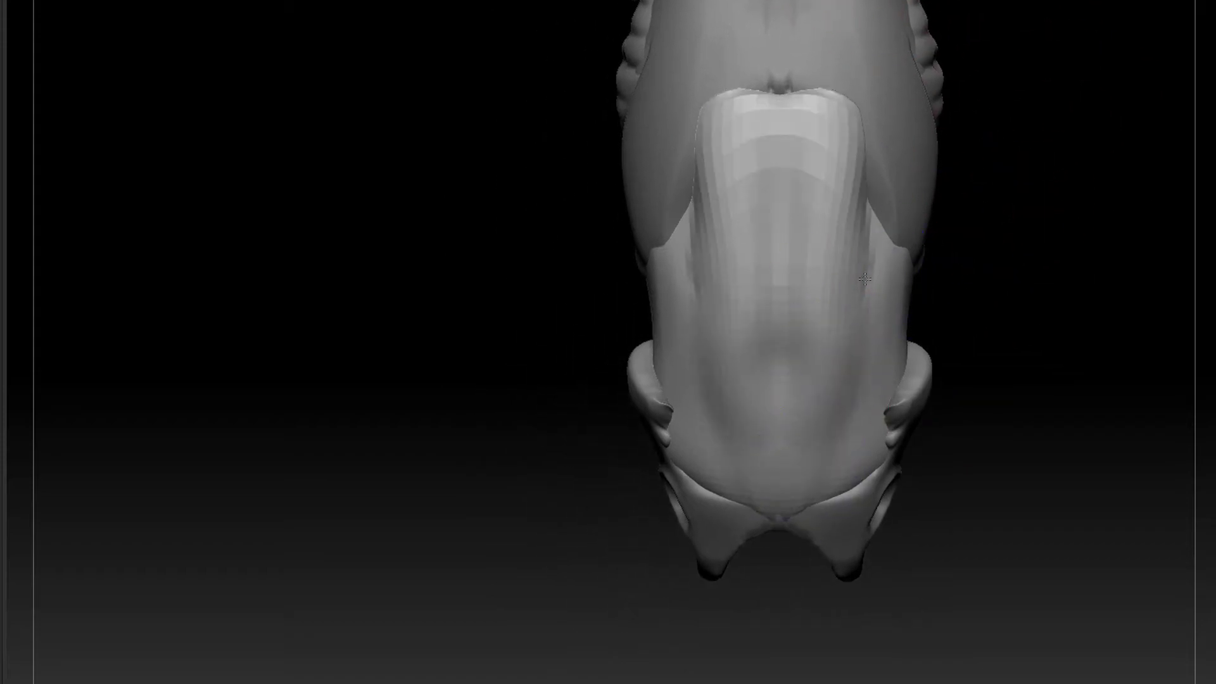
pyautogui.moveTo(1067, 285); pyautogui.dragTo(935, 281)
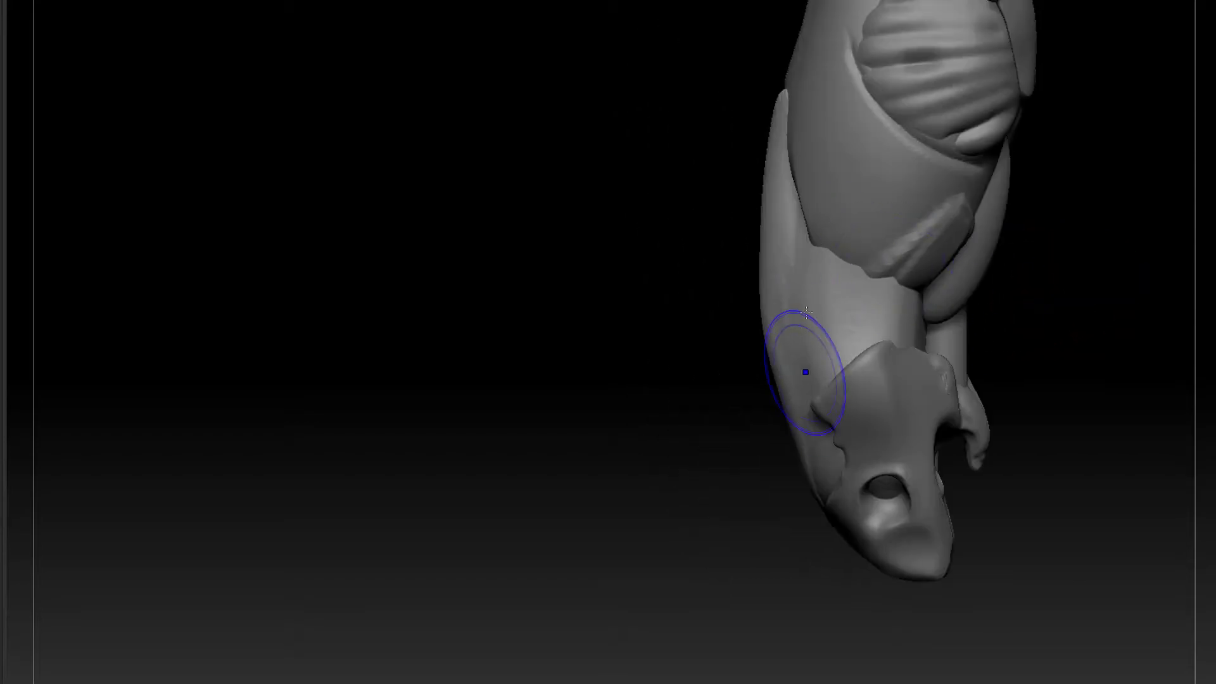
pyautogui.moveTo(725, 383); pyautogui.dragTo(760, 400)
# - Mark the navel height with a temporary mask band near the pelvis's upper edge and carve the navel on the midline with DamStandard
pyautogui.keyDown('ctrl'); pyautogui.moveTo(624, 339); pyautogui.dragTo(868, 357); pyautogui.keyUp('ctrl')
pyautogui.moveTo(944, 335); pyautogui.dragTo(907, 350)
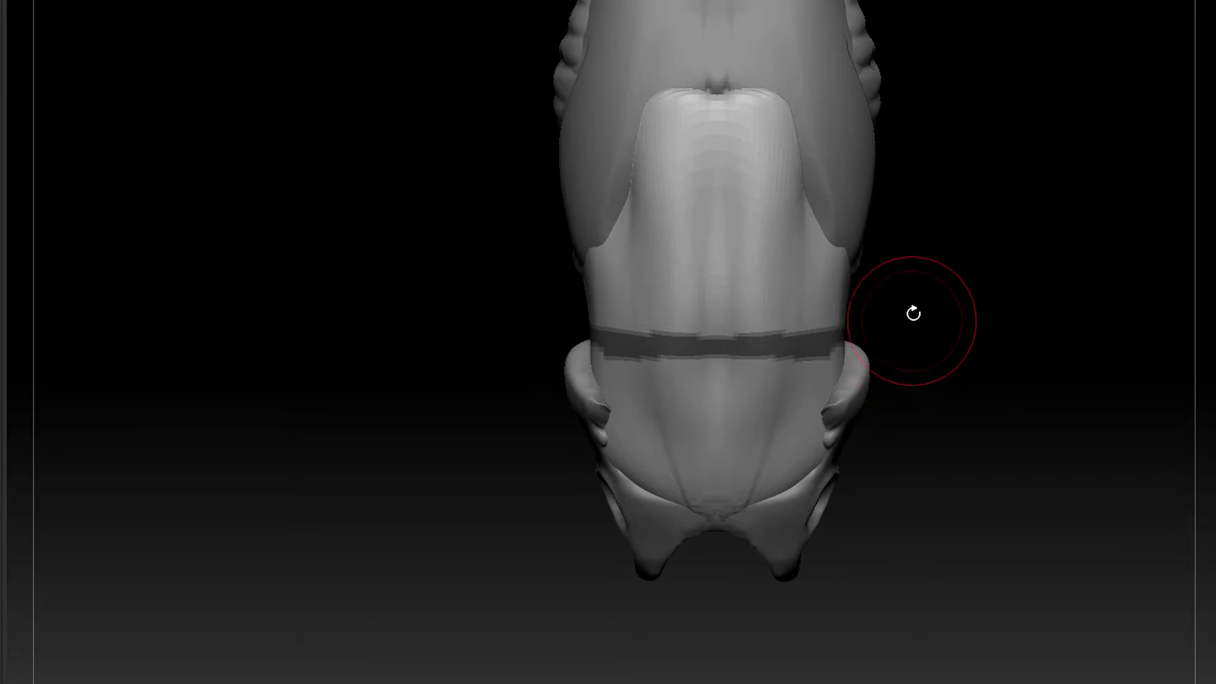
pyautogui.keyDown('ctrl'); pyautogui.click(886, 157); pyautogui.keyUp('ctrl')
pyautogui.press('b')
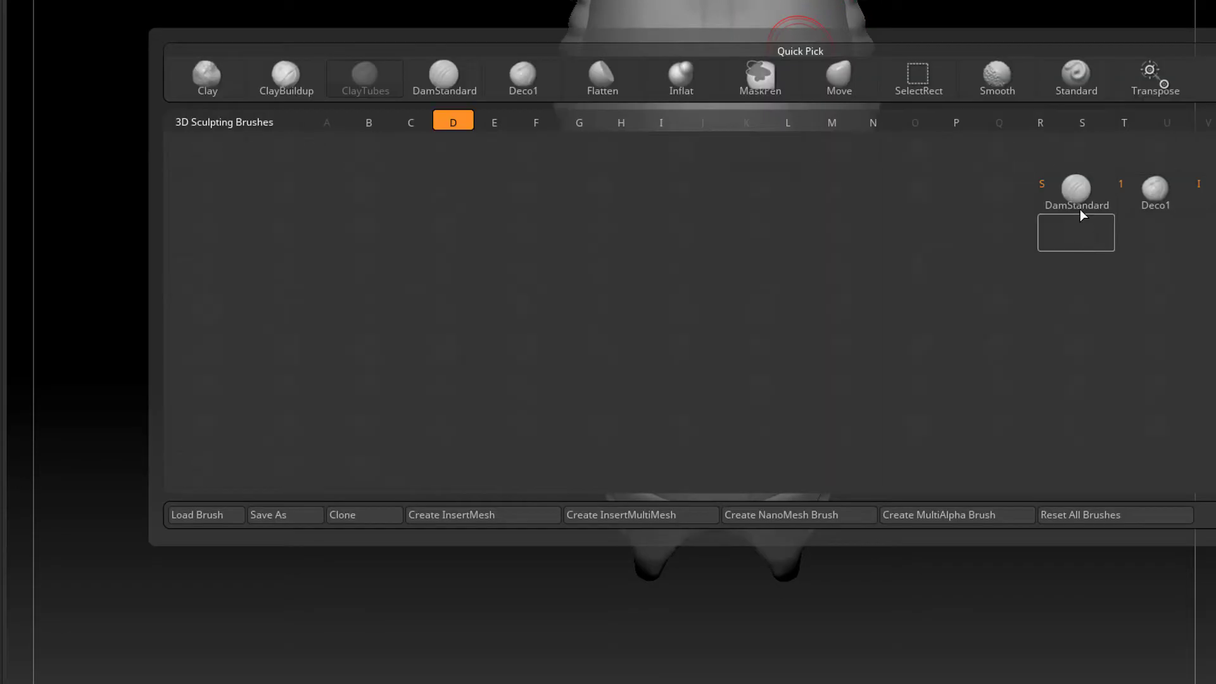
pyautogui.click(1080, 209)
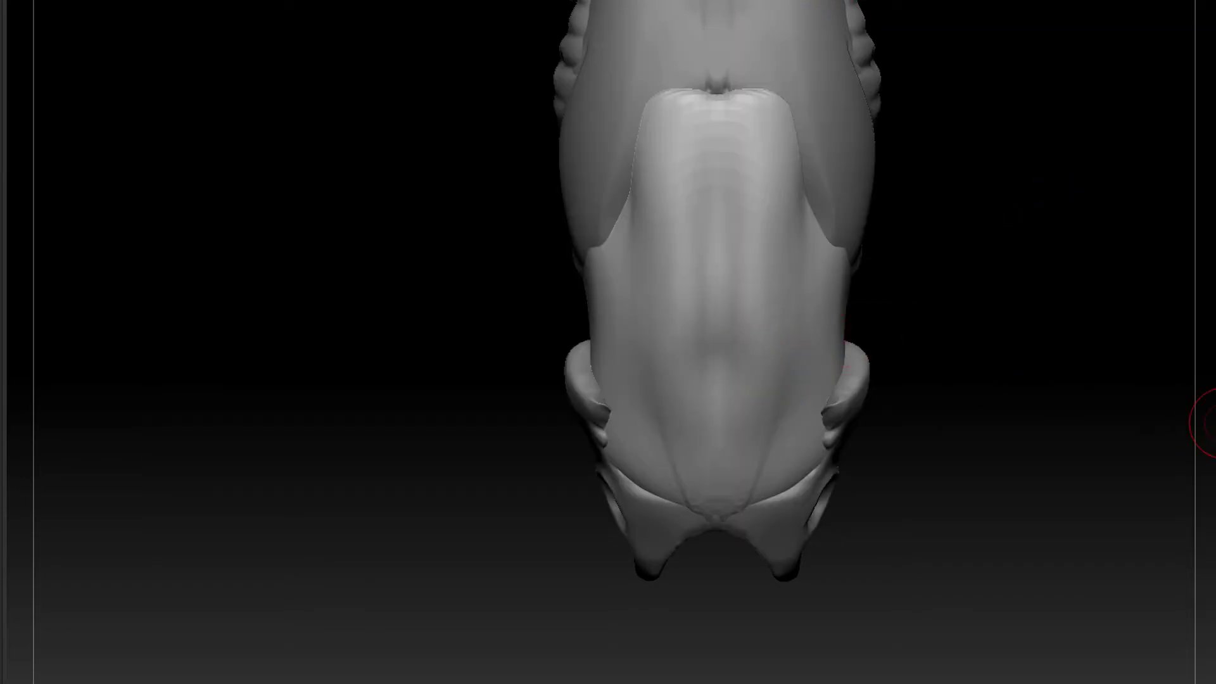
pyautogui.click(1215, 423)
pyautogui.keyDown('alt'); pyautogui.moveTo(1080, 512); pyautogui.dragTo(959, 350); pyautogui.keyUp('alt')
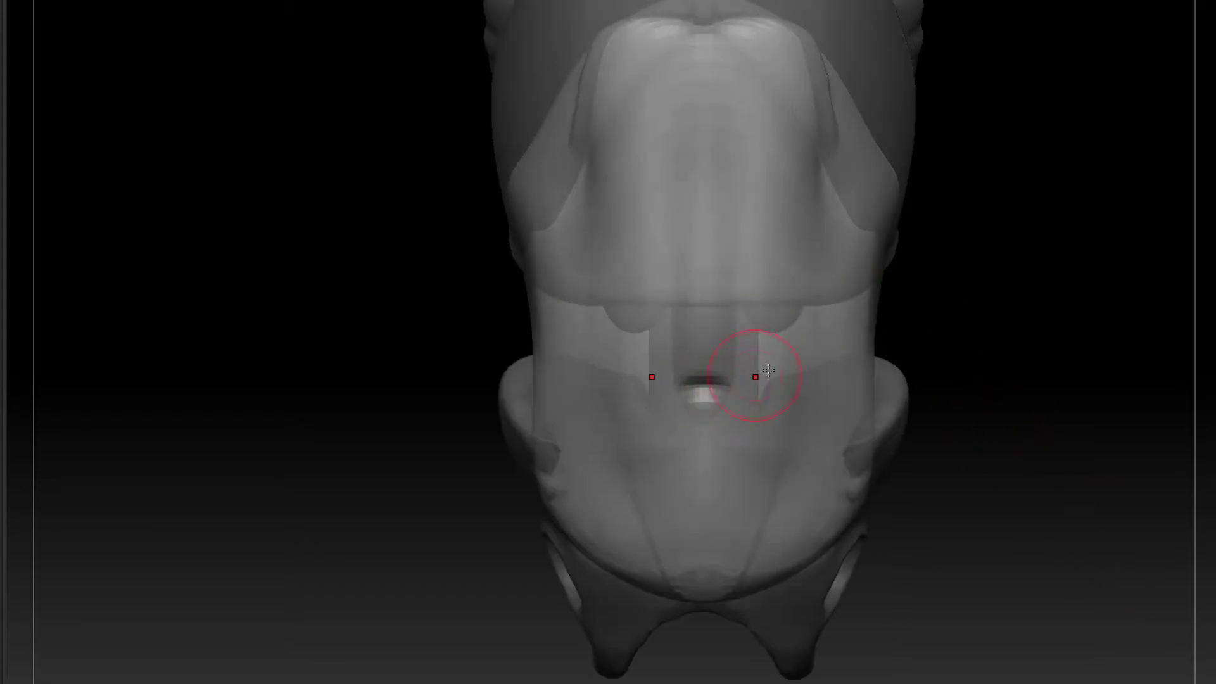
# - Subdivide the abdomen once and refine the navel, undoing the last unwanted stroke
pyautogui.hotkey('ctrl', 'd')
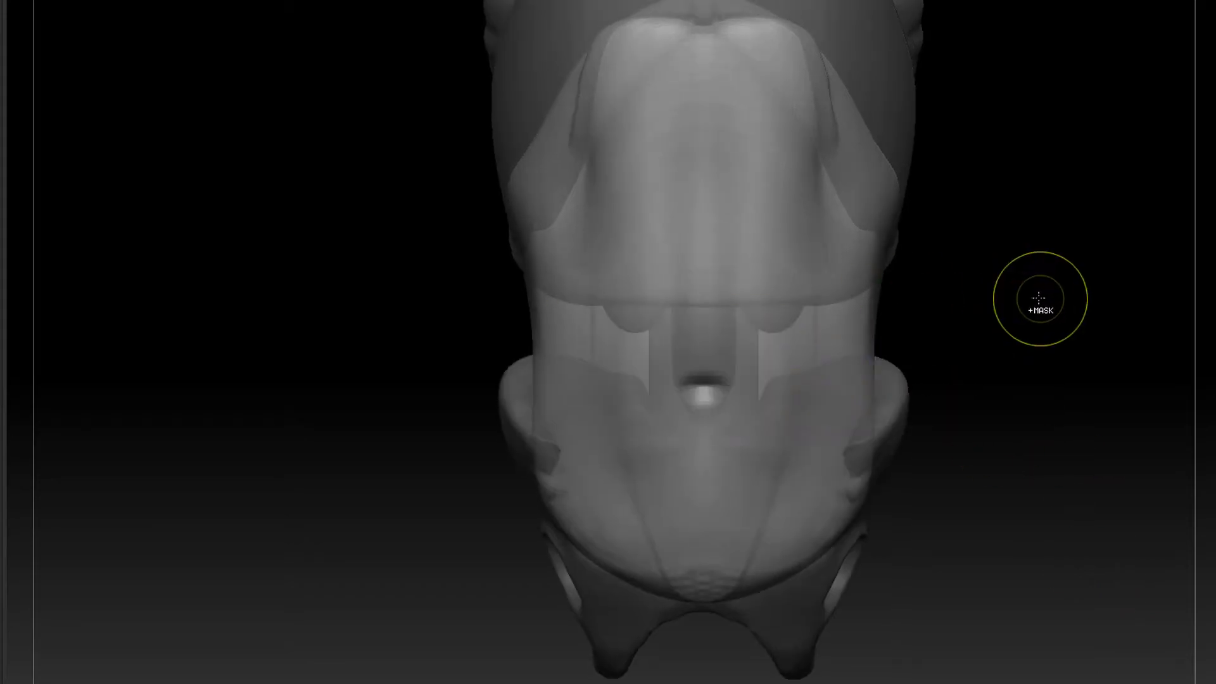
pyautogui.moveTo(718, 377); pyautogui.dragTo(722, 376)
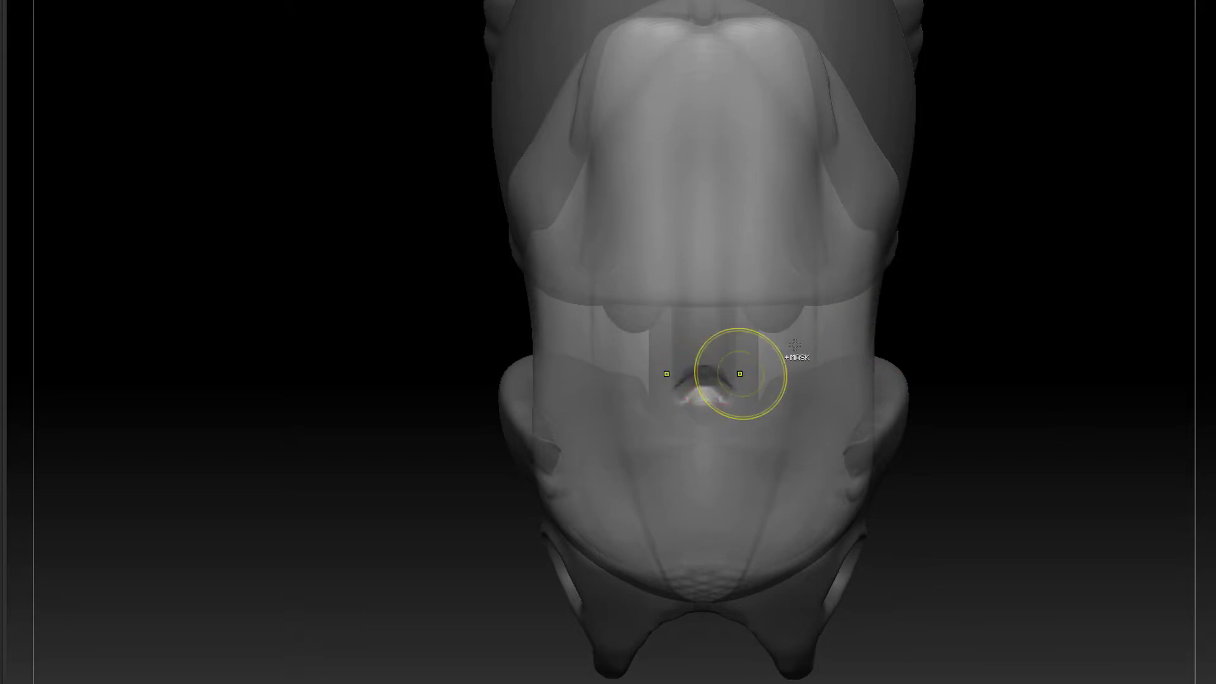
pyautogui.hotkey('ctrl', 'z')
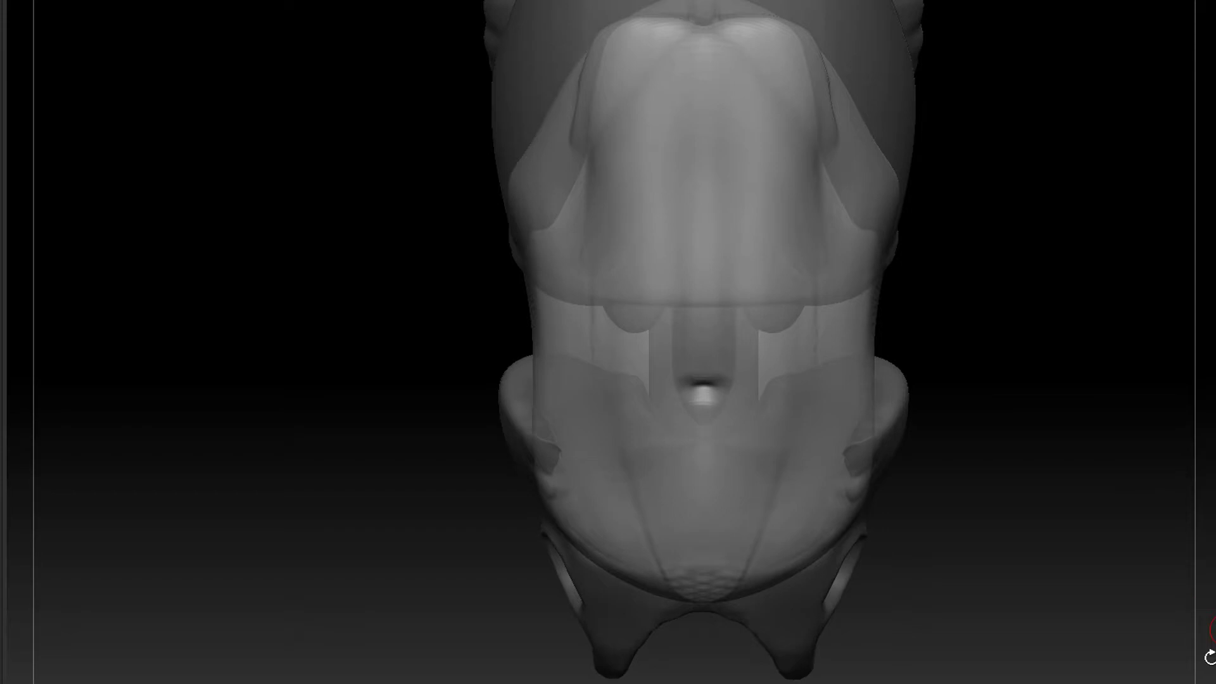
# - Refine the abdomen's front profile and lower end near the pubis with the Move brush, working from the front and side
pyautogui.moveTo(1060, 447)
pyautogui.mouseDown()
pyautogui.moveTo(986, 447)
pyautogui.moveTo(1029, 399)
pyautogui.moveTo(997, 296)
pyautogui.moveTo(914, 236)
pyautogui.mouseUp()
pyautogui.moveTo(561, 330); pyautogui.dragTo(1078, 396)
pyautogui.moveTo(1003, 394)
pyautogui.keyDown('alt'); pyautogui.mouseDown()
pyautogui.moveTo(980, 391)
pyautogui.moveTo(947, 341)
pyautogui.mouseUp(); pyautogui.keyUp('alt')
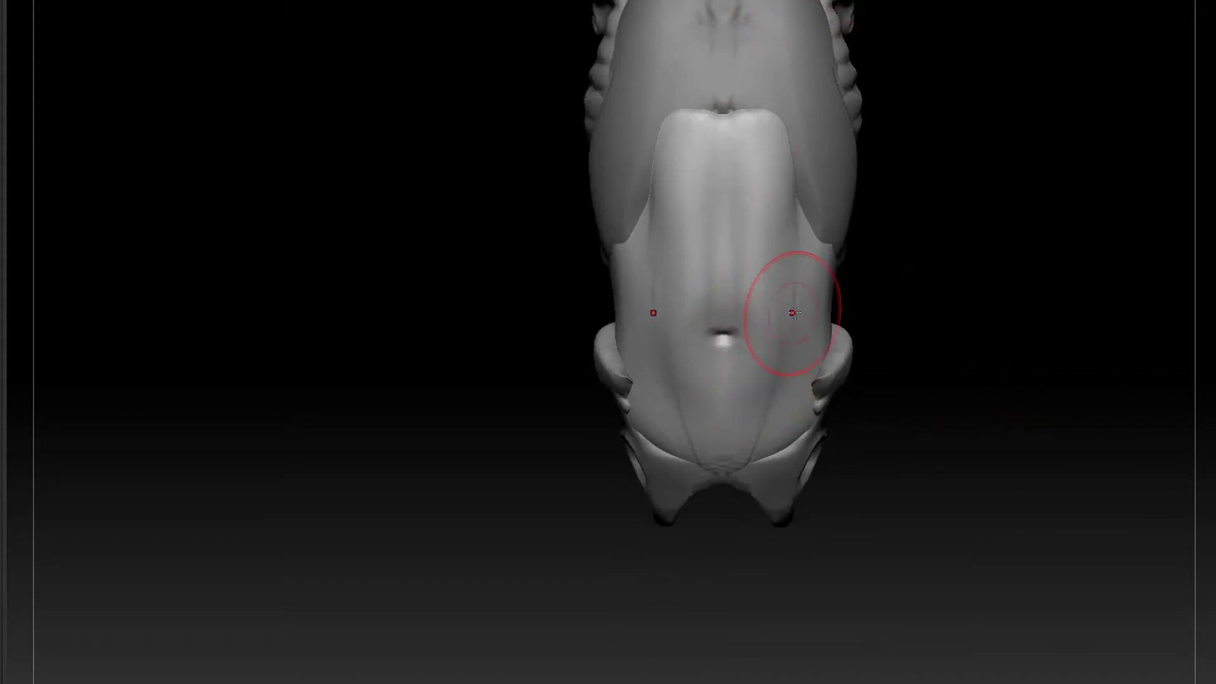
pyautogui.moveTo(973, 270); pyautogui.dragTo(788, 243)
pyautogui.moveTo(1058, 332); pyautogui.dragTo(989, 336)
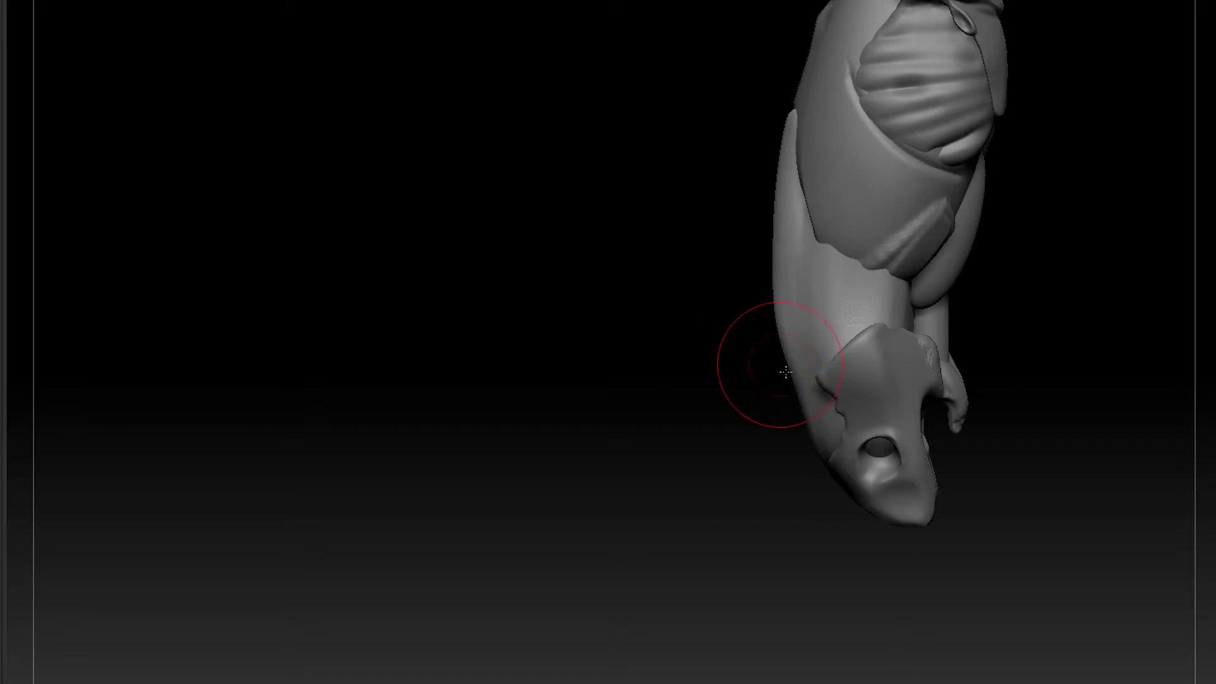
pyautogui.moveTo(832, 492); pyautogui.dragTo(837, 501)
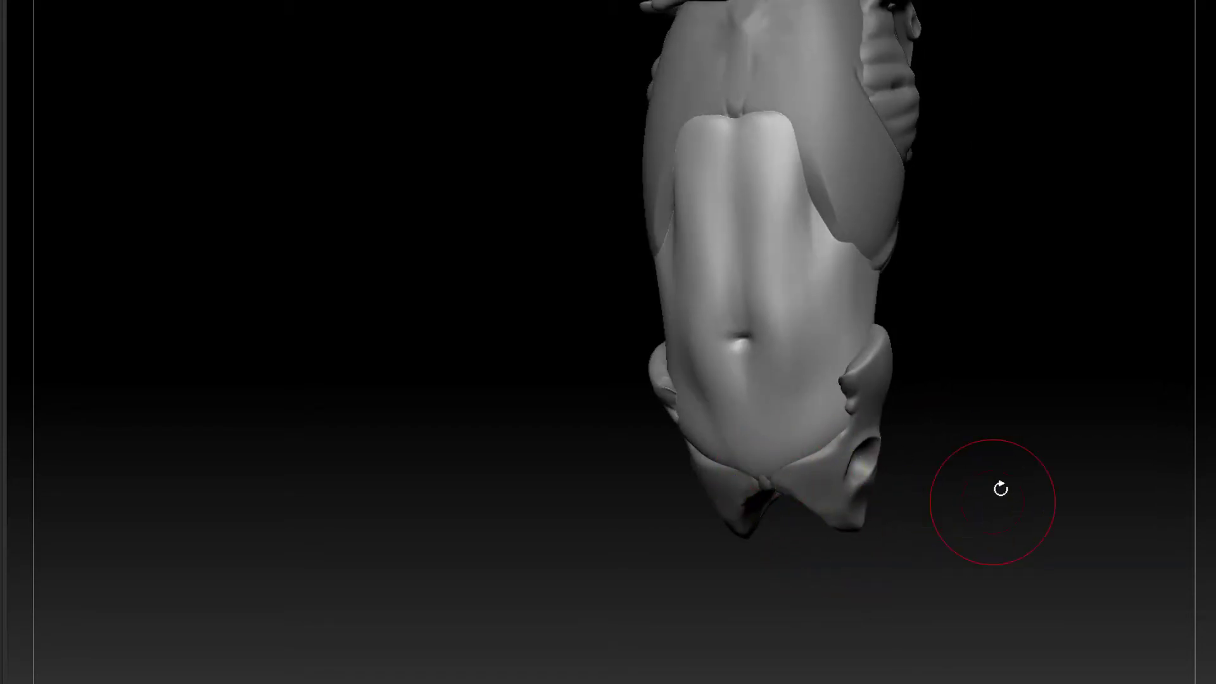
pyautogui.moveTo(1001, 488); pyautogui.dragTo(985, 310)
# - Carve the outer edges of the rectus strip down to the pubis with the DamStandard brush
pyautogui.press('b')
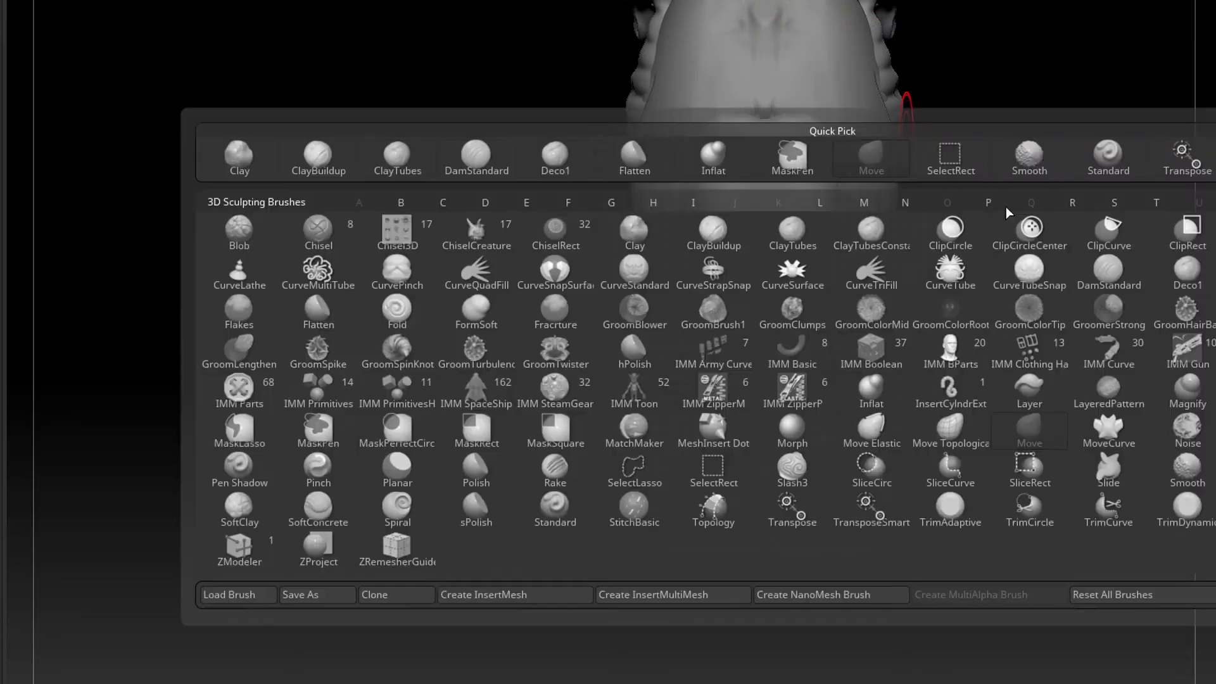
pyautogui.press('d')
pyautogui.press('s')
pyautogui.moveTo(836, 330); pyautogui.dragTo(802, 444)
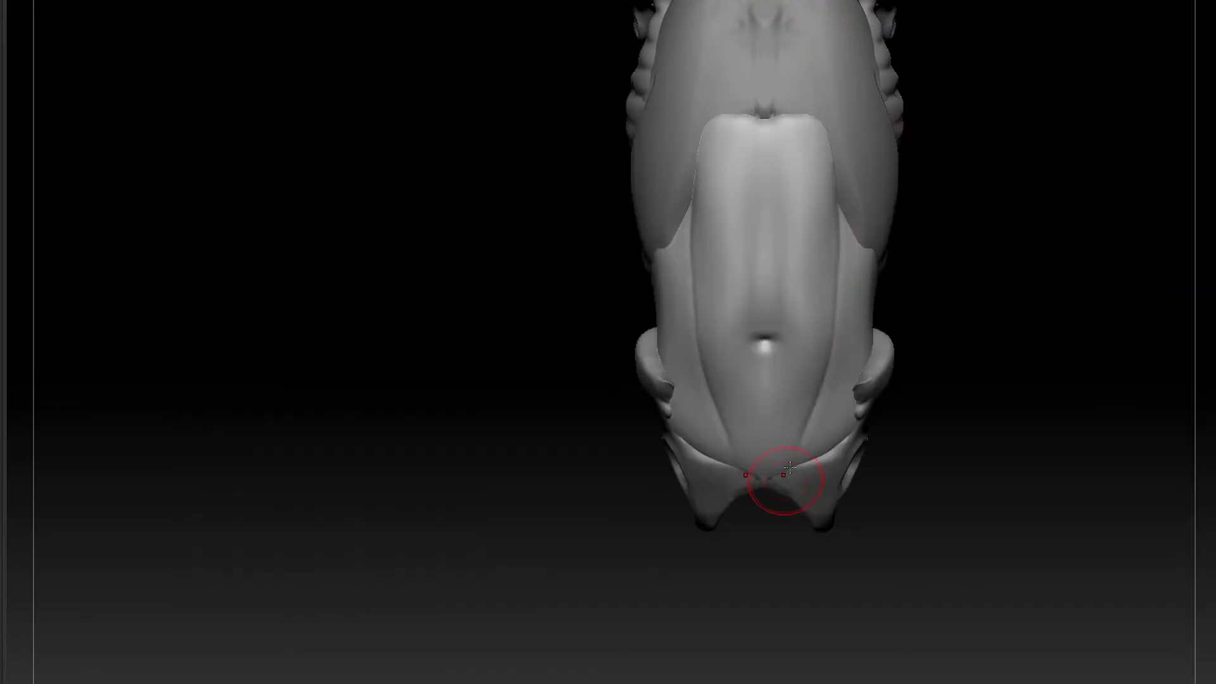
pyautogui.moveTo(817, 277)
pyautogui.keyDown('ctrl'); pyautogui.mouseDown()
pyautogui.moveTo(757, 280)
pyautogui.moveTo(817, 291)
pyautogui.mouseUp(); pyautogui.keyUp('ctrl')
pyautogui.keyDown('ctrl'); pyautogui.moveTo(964, 321); pyautogui.dragTo(963, 405); pyautogui.keyUp('ctrl')
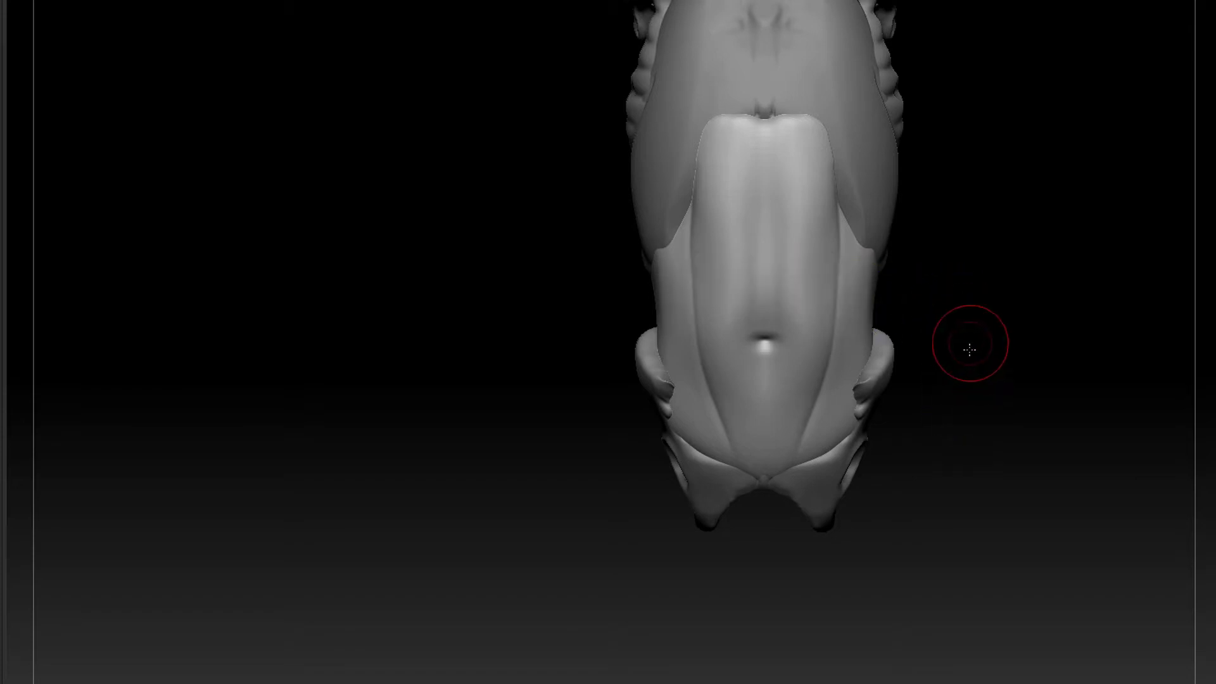
pyautogui.moveTo(969, 345); pyautogui.dragTo(943, 446)
pyautogui.keyDown('ctrl'); pyautogui.moveTo(831, 356); pyautogui.dragTo(835, 378); pyautogui.keyUp('ctrl')
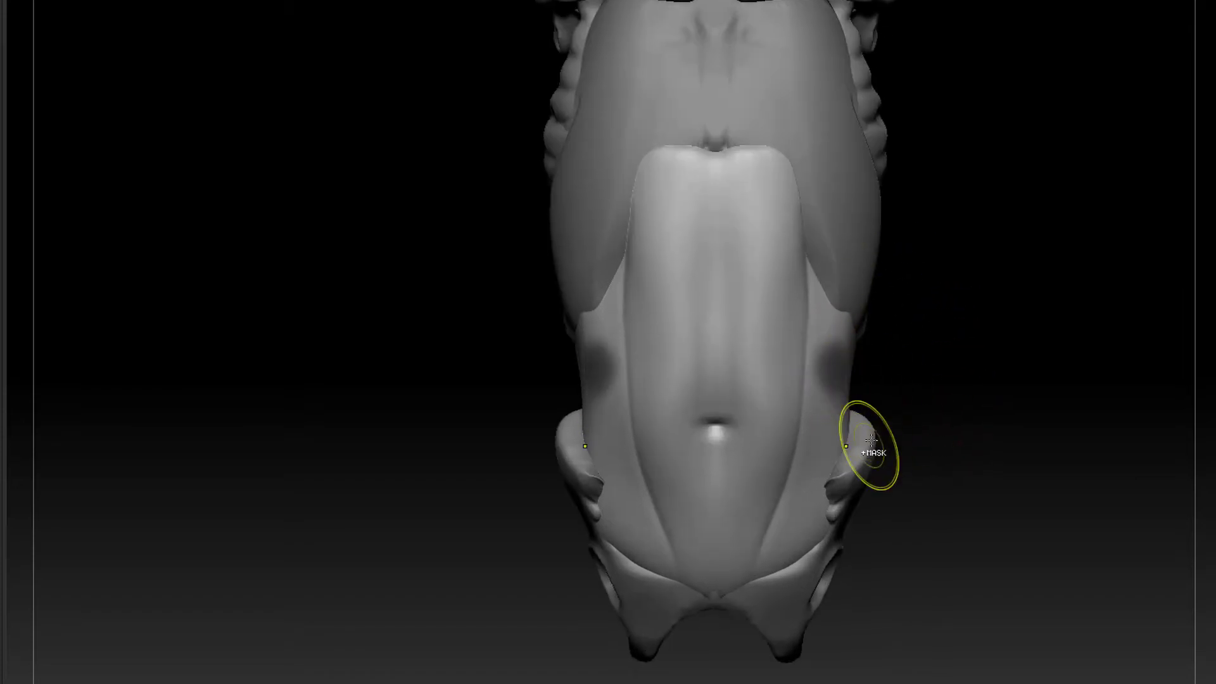
pyautogui.keyDown('ctrl'); pyautogui.moveTo(882, 415); pyautogui.dragTo(931, 394); pyautogui.keyUp('ctrl')
# - Try sculpting a small triangular form on the midline just above the pubis, and undo it
pyautogui.keyDown('alt'); pyautogui.moveTo(976, 382); pyautogui.dragTo(1047, 385); pyautogui.keyUp('alt')
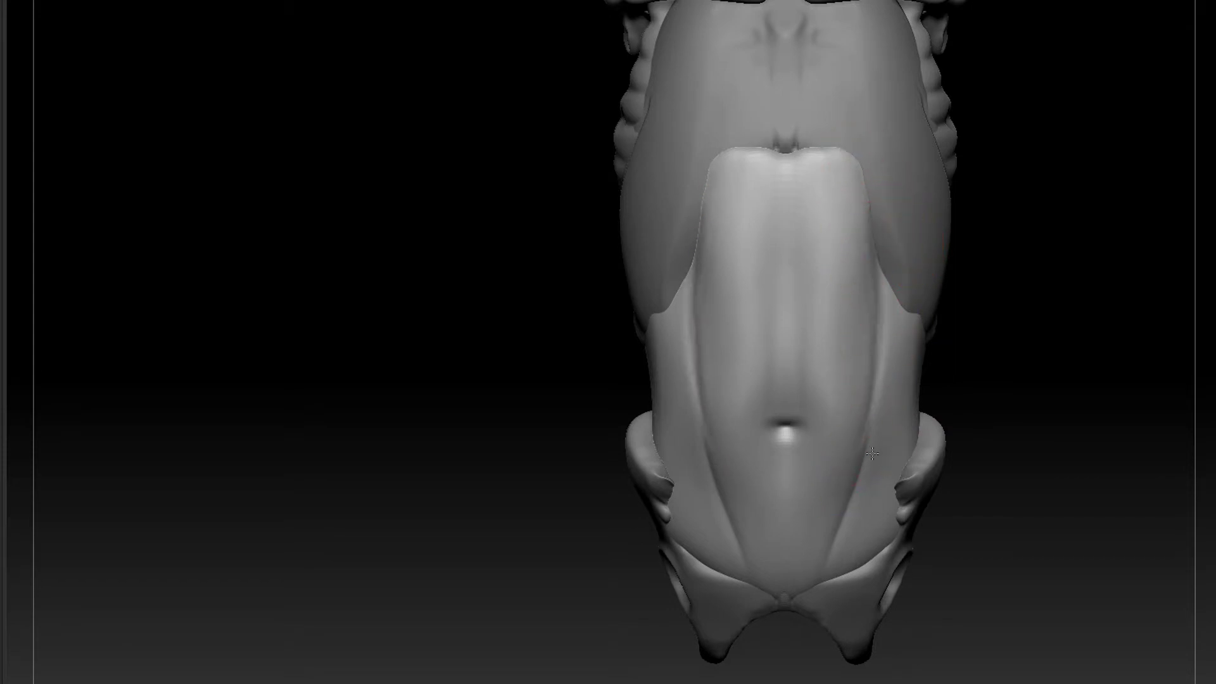
pyautogui.moveTo(996, 348)
pyautogui.keyDown('alt'); pyautogui.mouseDown()
pyautogui.moveTo(1002, 266)
pyautogui.moveTo(995, 304)
pyautogui.mouseUp(); pyautogui.keyUp('alt')
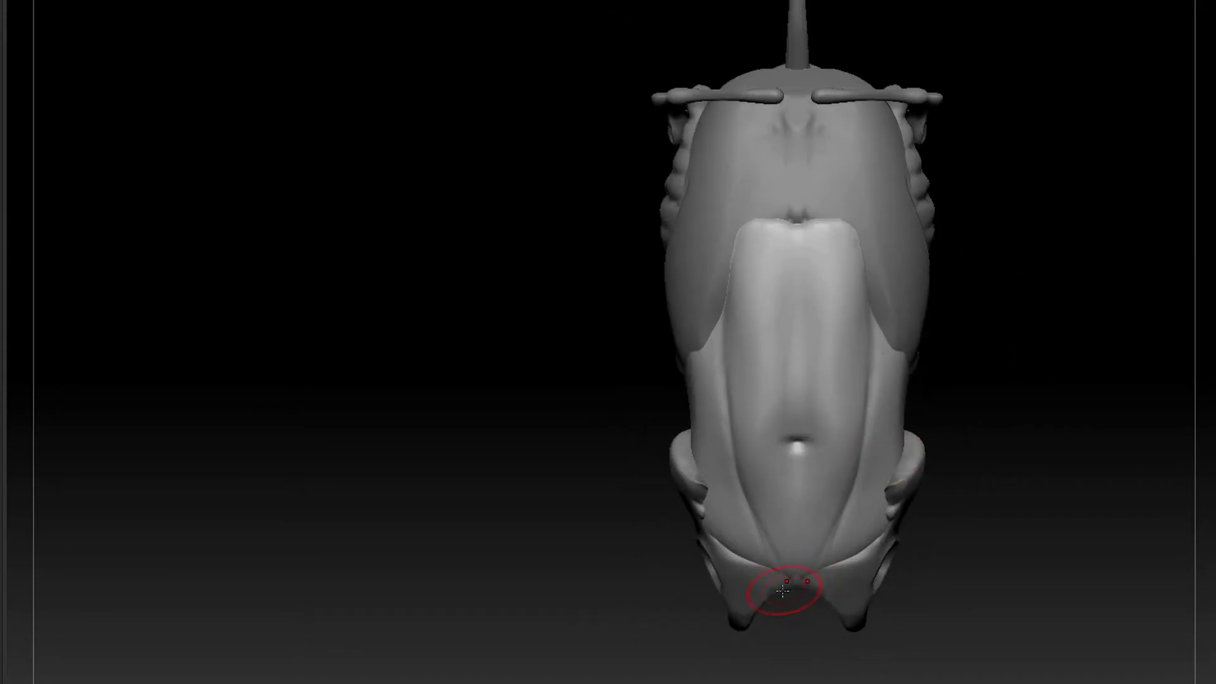
pyautogui.moveTo(1005, 479)
pyautogui.keyDown('alt'); pyautogui.mouseDown()
pyautogui.moveTo(1012, 515)
pyautogui.moveTo(1047, 435)
pyautogui.moveTo(958, 595)
pyautogui.mouseUp(); pyautogui.keyUp('alt')
pyautogui.moveTo(1015, 503)
pyautogui.keyDown('alt'); pyautogui.mouseDown()
pyautogui.moveTo(1108, 386)
pyautogui.moveTo(1103, 415)
pyautogui.mouseUp(); pyautogui.keyUp('alt')
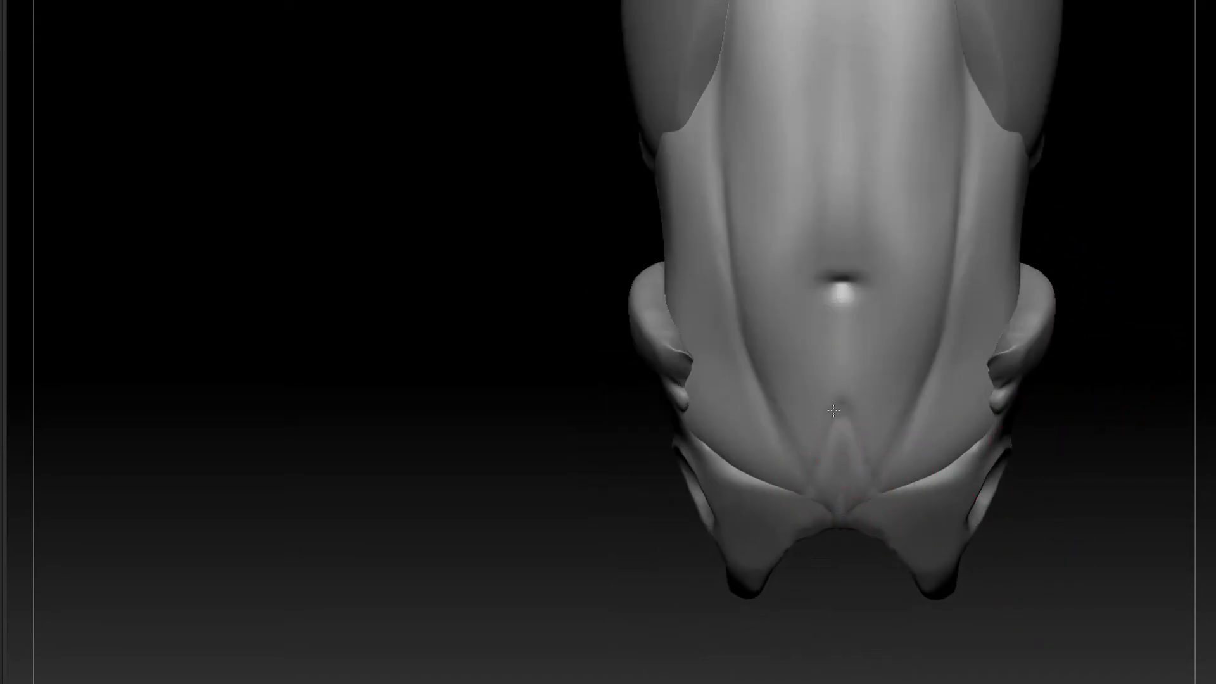
pyautogui.keyDown('alt'); pyautogui.moveTo(1131, 491); pyautogui.dragTo(1020, 368); pyautogui.keyUp('alt')
pyautogui.keyDown('alt'); pyautogui.moveTo(1081, 454); pyautogui.dragTo(1015, 622); pyautogui.keyUp('alt')
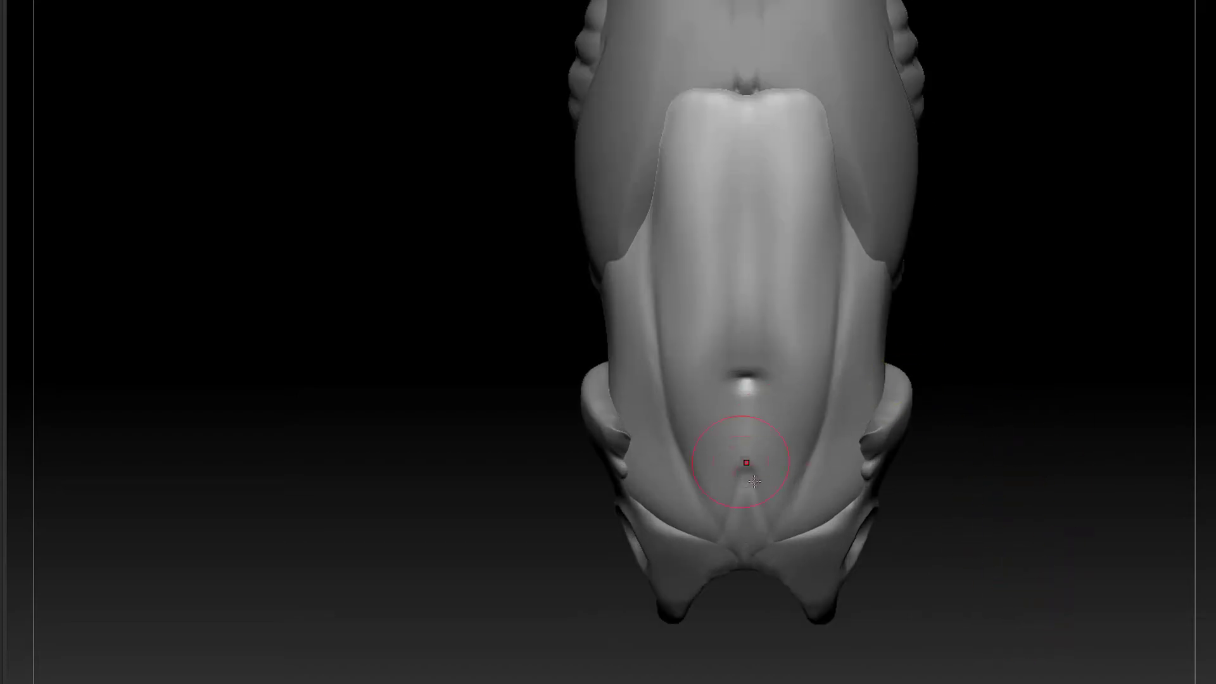
pyautogui.hotkey('ctrl', 'z')
# - Carve the midline groove of the rectus from above the navel up to the strip's upper end
pyautogui.keyDown('alt'); pyautogui.moveTo(1025, 533); pyautogui.dragTo(1066, 647); pyautogui.keyUp('alt')
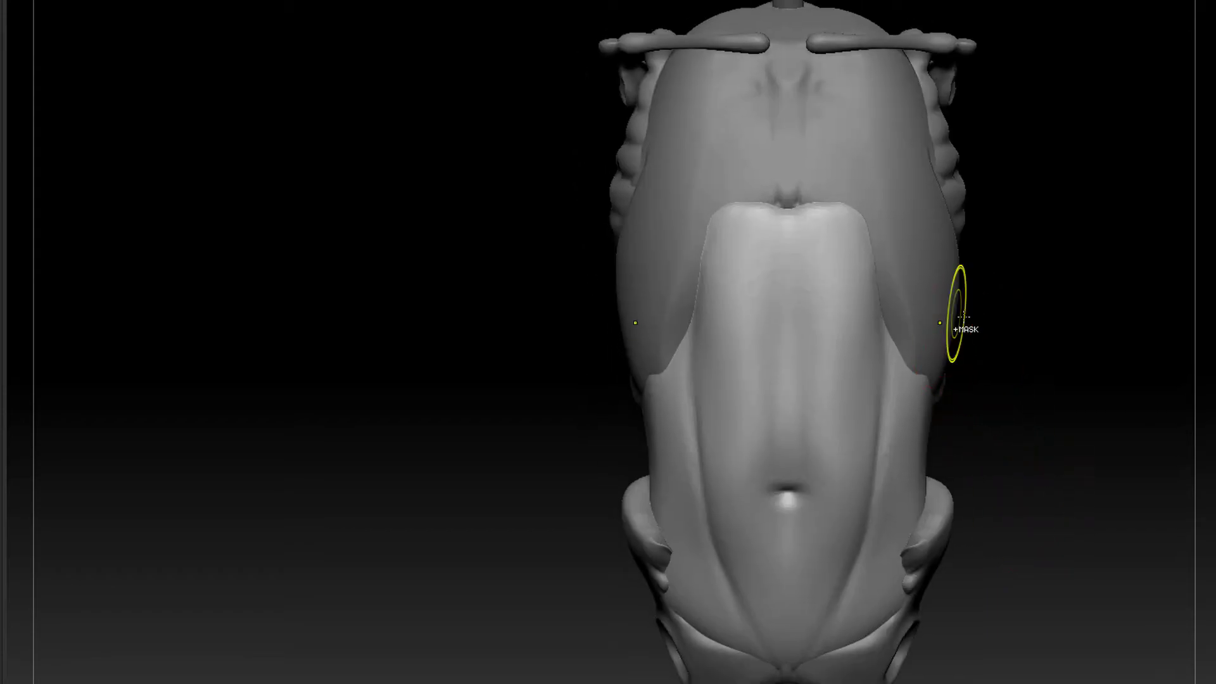
pyautogui.keyDown('alt'); pyautogui.moveTo(1110, 199); pyautogui.dragTo(1170, 199); pyautogui.keyUp('alt')
pyautogui.moveTo(846, 373); pyautogui.dragTo(842, 224)
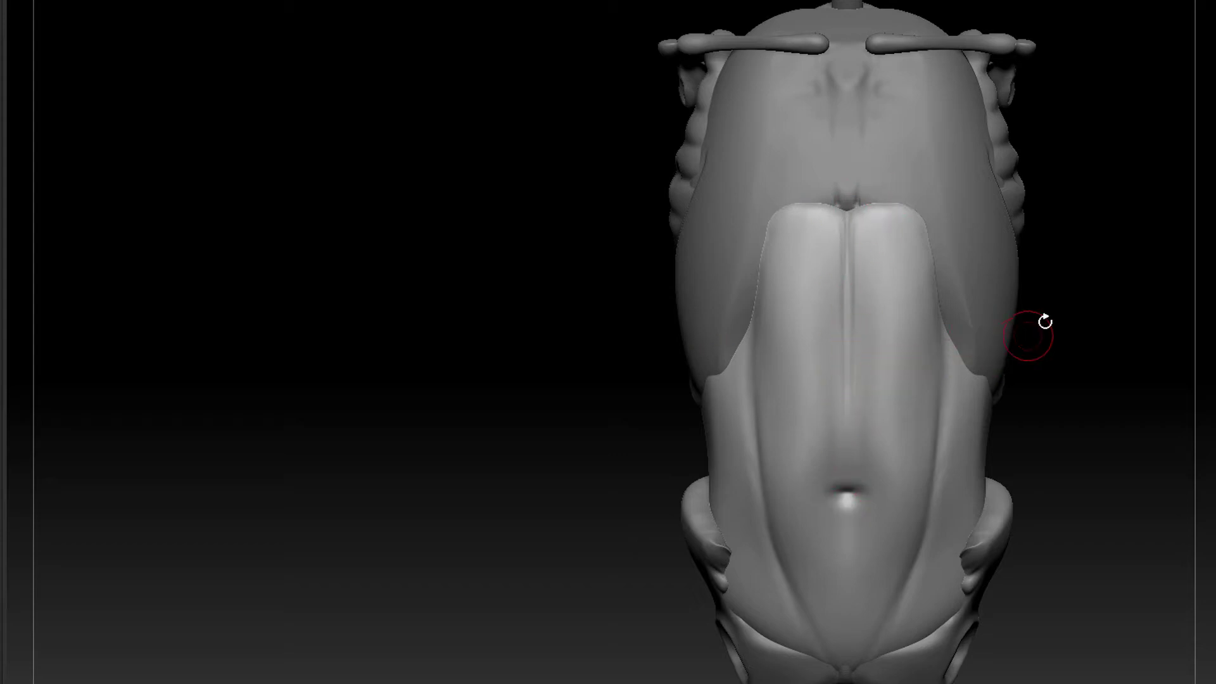
pyautogui.keyDown('alt'); pyautogui.moveTo(1088, 308); pyautogui.dragTo(1122, 282); pyautogui.keyUp('alt')
# - Undo the change to the strip's top edge, then carve and smooth its upper end around the midline
pyautogui.keyDown('alt'); pyautogui.moveTo(1026, 474); pyautogui.dragTo(1089, 360); pyautogui.keyUp('alt')
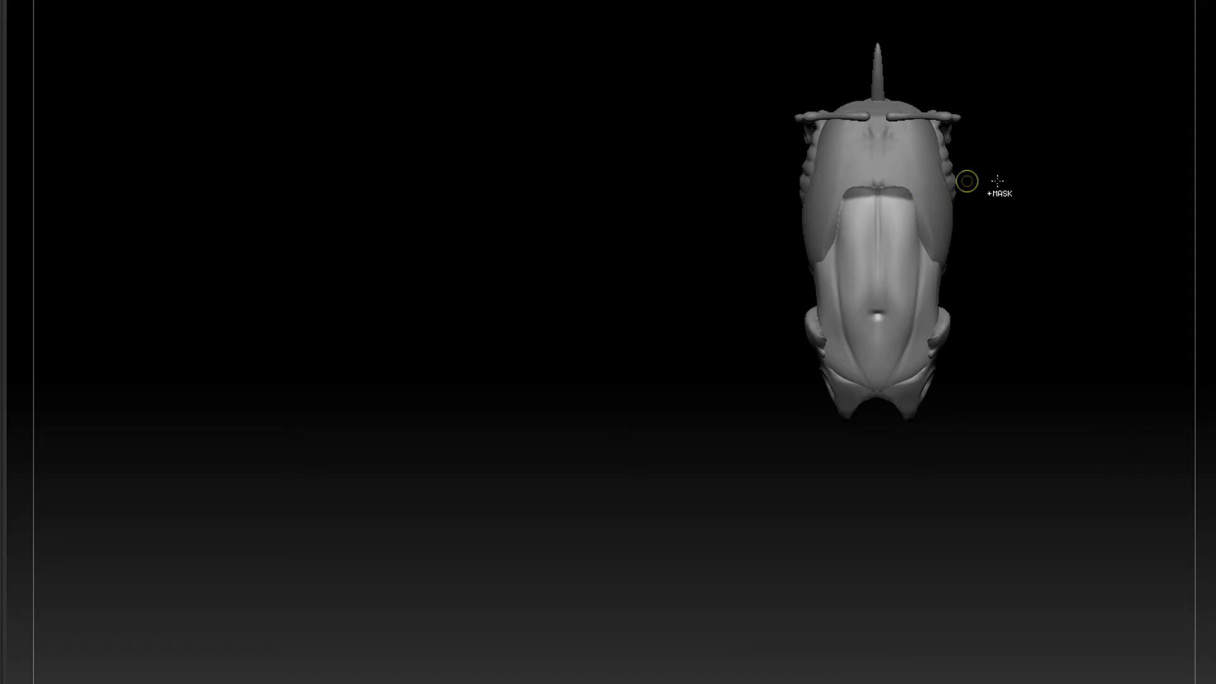
pyautogui.hotkey('ctrl', 'z')
pyautogui.keyDown('ctrl'); pyautogui.moveTo(1008, 207); pyautogui.dragTo(1068, 412, button='right'); pyautogui.keyUp('ctrl')
pyautogui.moveTo(877, 200)
pyautogui.mouseDown()
pyautogui.moveTo(842, 250)
pyautogui.moveTo(874, 210)
pyautogui.mouseUp()
pyautogui.moveTo(875, 209)
pyautogui.keyDown('shift'); pyautogui.mouseDown()
pyautogui.moveTo(866, 223)
pyautogui.moveTo(854, 200)
pyautogui.mouseUp(); pyautogui.keyUp('shift')
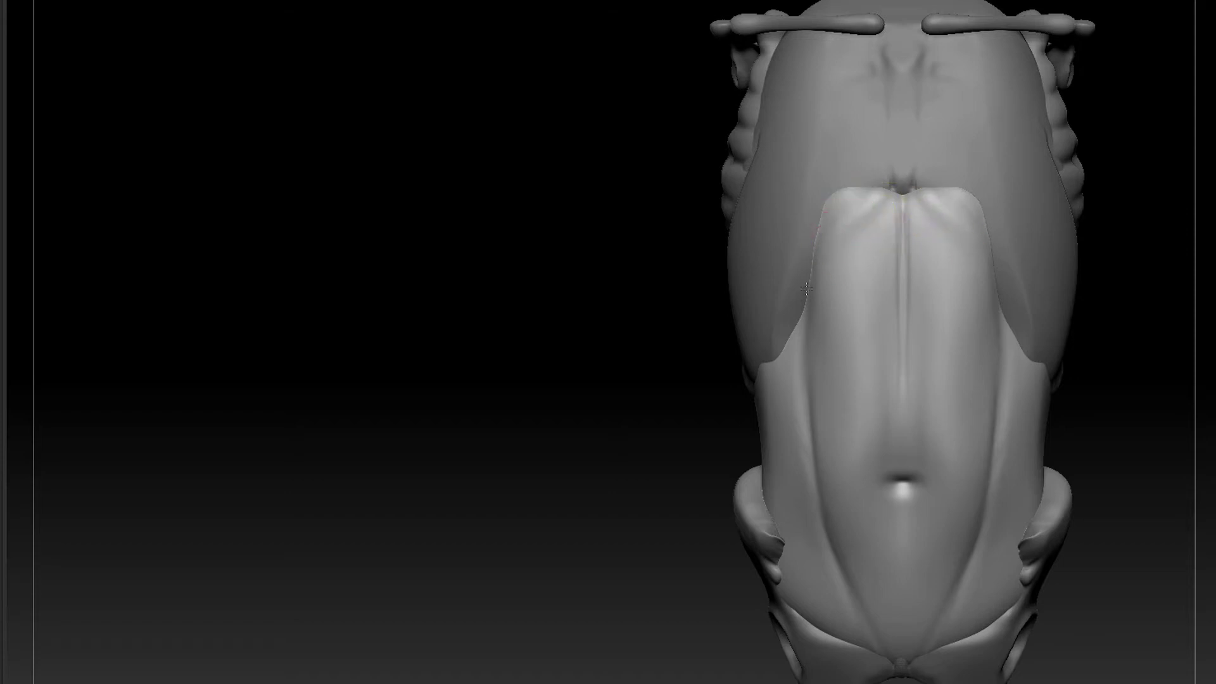
# - Adjust the lower outer edges of the rectus strip and select the DamStandard brush
pyautogui.keyDown('ctrl'); pyautogui.moveTo(1131, 268); pyautogui.dragTo(1006, 191, button='right'); pyautogui.keyUp('ctrl')
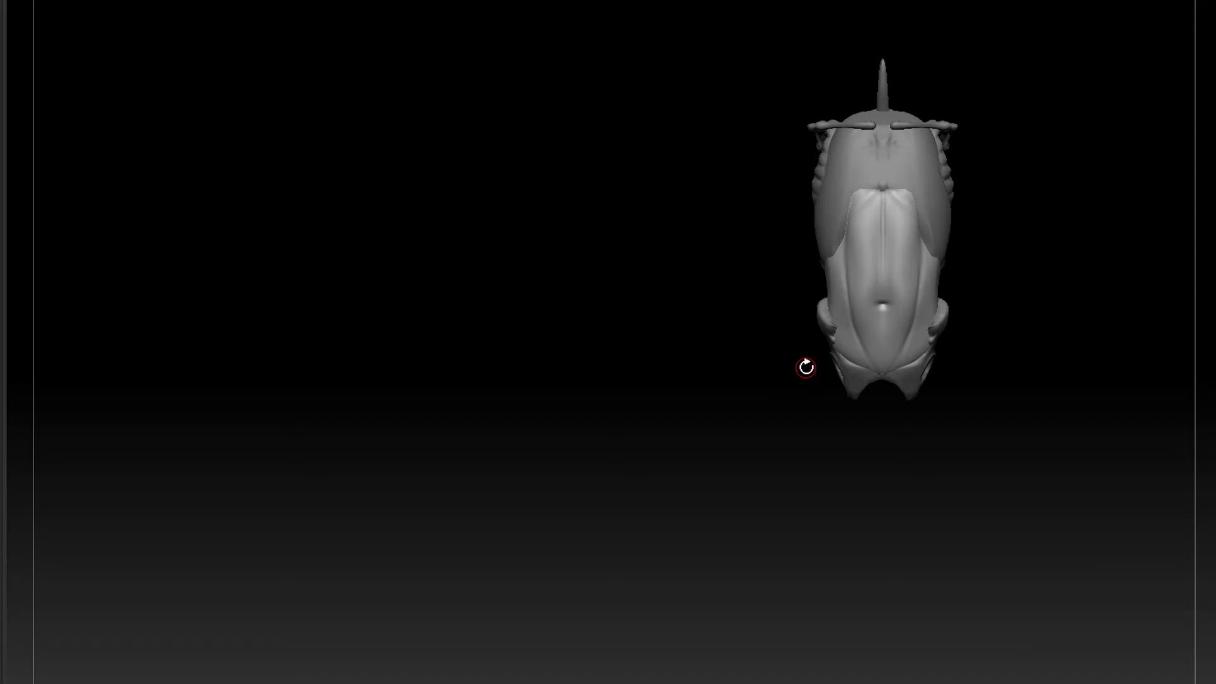
pyautogui.keyDown('alt'); pyautogui.moveTo(1020, 348); pyautogui.dragTo(1039, 513, button='right'); pyautogui.keyUp('alt')
pyautogui.moveTo(1080, 413)
pyautogui.keyDown('alt'); pyautogui.mouseDown(button='right')
pyautogui.moveTo(1094, 363)
pyautogui.moveTo(1084, 437)
pyautogui.mouseUp(button='right'); pyautogui.keyUp('alt')
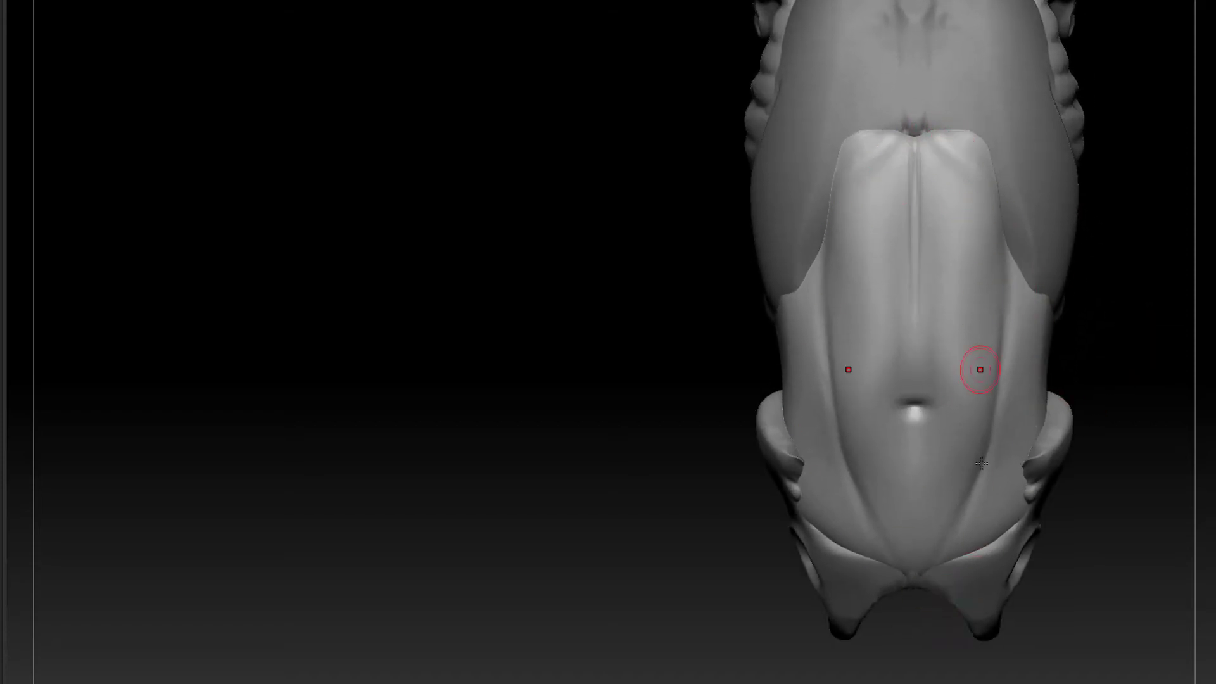
pyautogui.press('b')
pyautogui.press('d')
pyautogui.press('s')
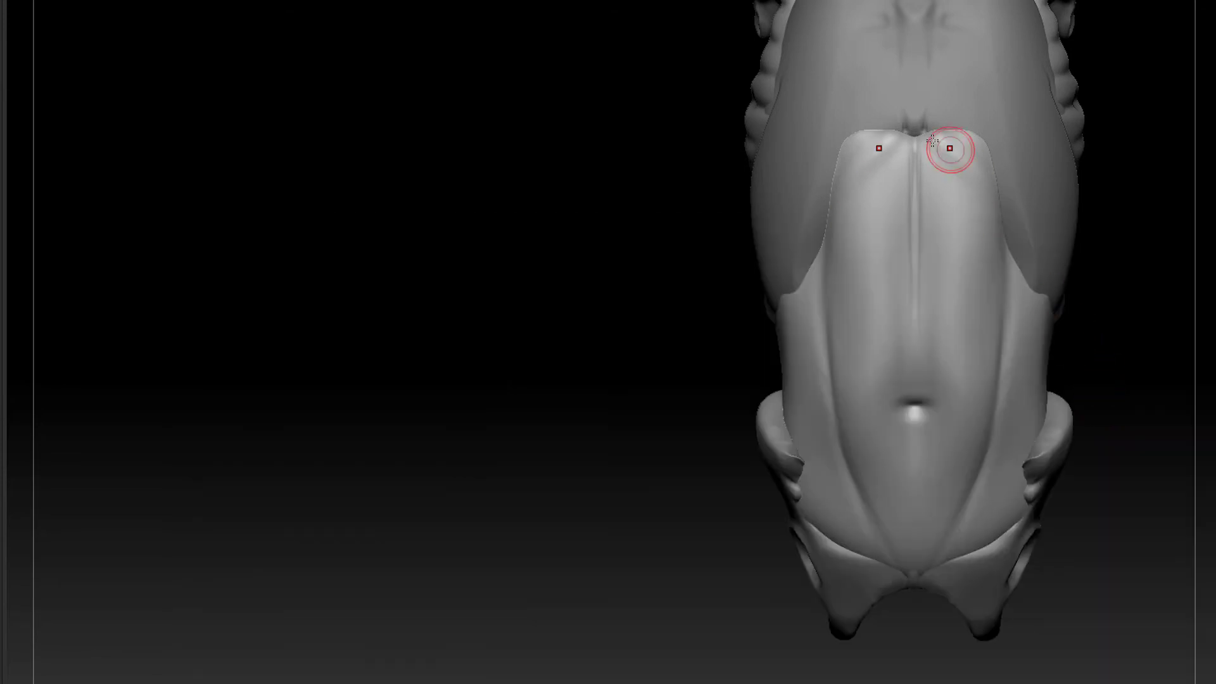
# - Try carving three straight horizontal grooves across the full width of the abdomen, and undo them all
pyautogui.moveTo(1118, 480)
pyautogui.keyDown('alt'); pyautogui.mouseDown(button='right')
pyautogui.moveTo(1105, 445)
pyautogui.moveTo(1106, 481)
pyautogui.mouseUp(button='right'); pyautogui.keyUp('alt')
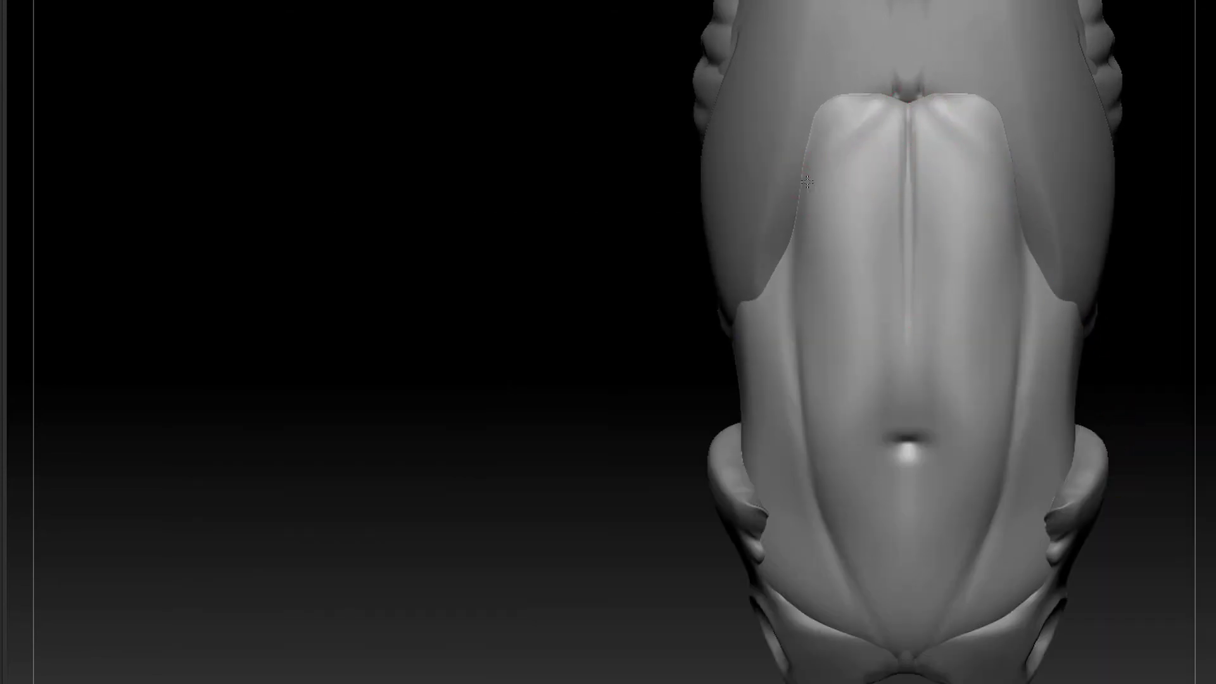
pyautogui.moveTo(814, 175); pyautogui.dragTo(1086, 177)
pyautogui.moveTo(798, 300); pyautogui.dragTo(1093, 299)
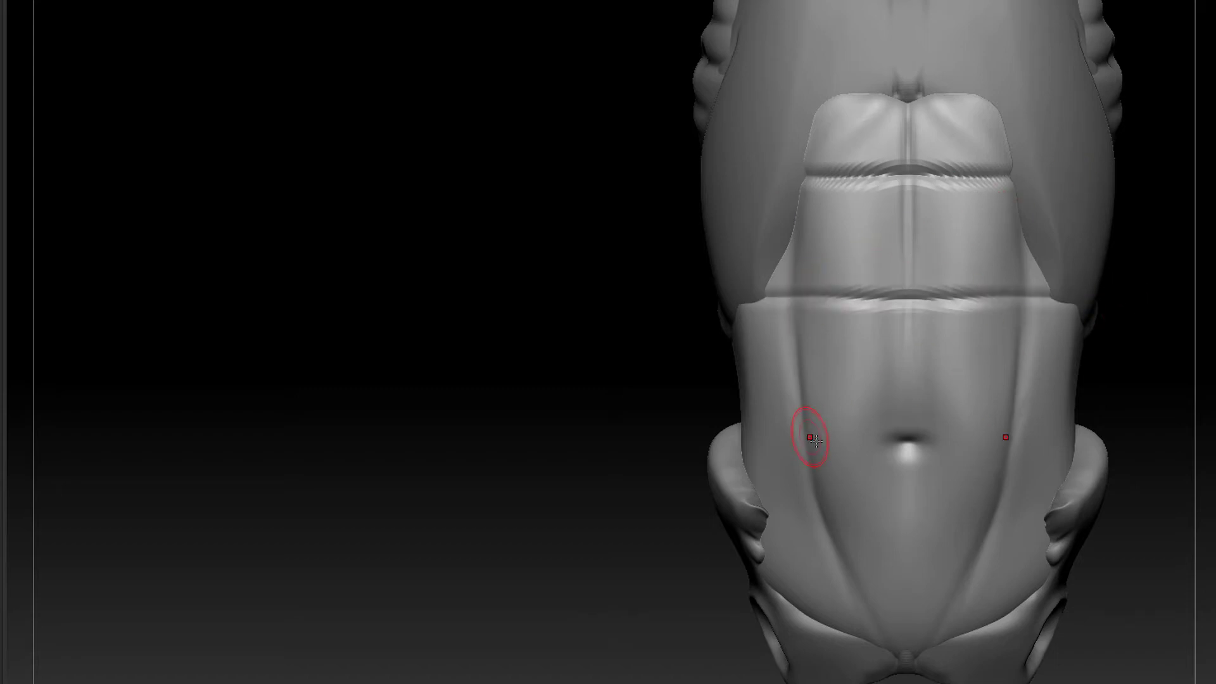
pyautogui.moveTo(809, 435); pyautogui.dragTo(1112, 440)
pyautogui.hotkey('ctrl', 'z')
pyautogui.hotkey('ctrl', 'z')
pyautogui.hotkey('ctrl', 'z')
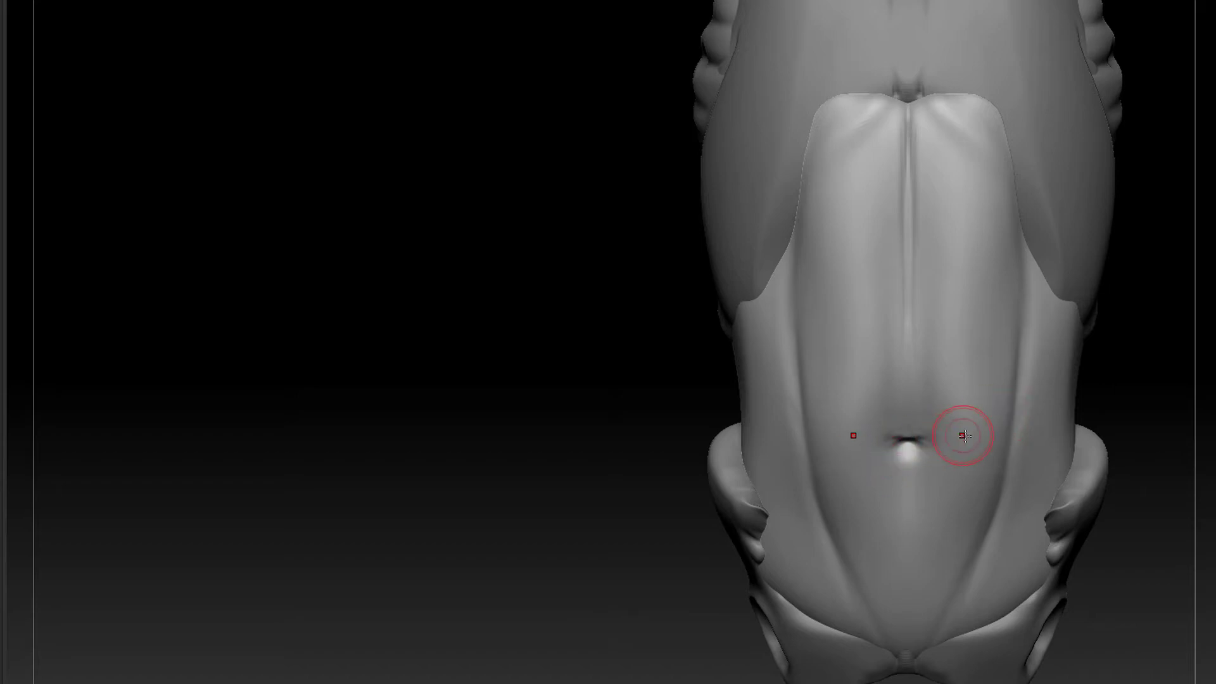
# - Carve mirrored grooves slanting from the rectus's outer edges toward the navel and a horizontal pair above them, clearing the temporary mask
pyautogui.moveTo(1021, 388)
pyautogui.mouseDown()
pyautogui.moveTo(956, 453)
pyautogui.moveTo(967, 436)
pyautogui.mouseUp()
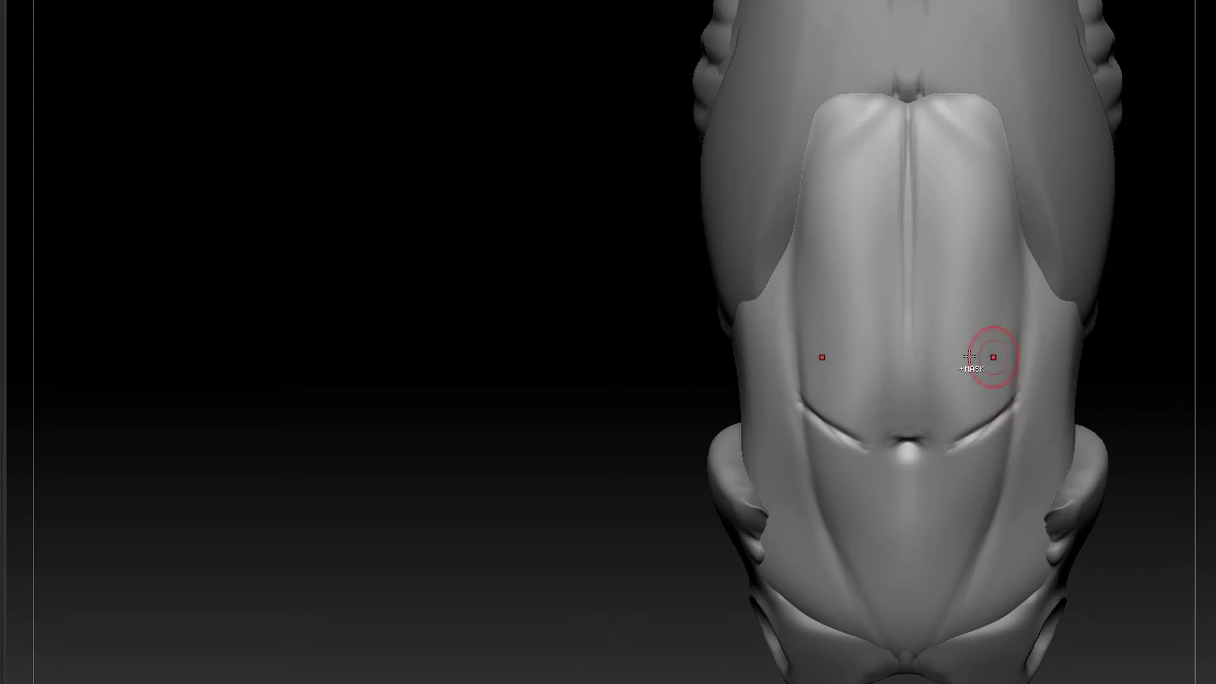
pyautogui.moveTo(969, 357)
pyautogui.keyDown('ctrl'); pyautogui.mouseDown()
pyautogui.moveTo(925, 387)
pyautogui.moveTo(988, 412)
pyautogui.moveTo(950, 396)
pyautogui.mouseUp(); pyautogui.keyUp('ctrl')
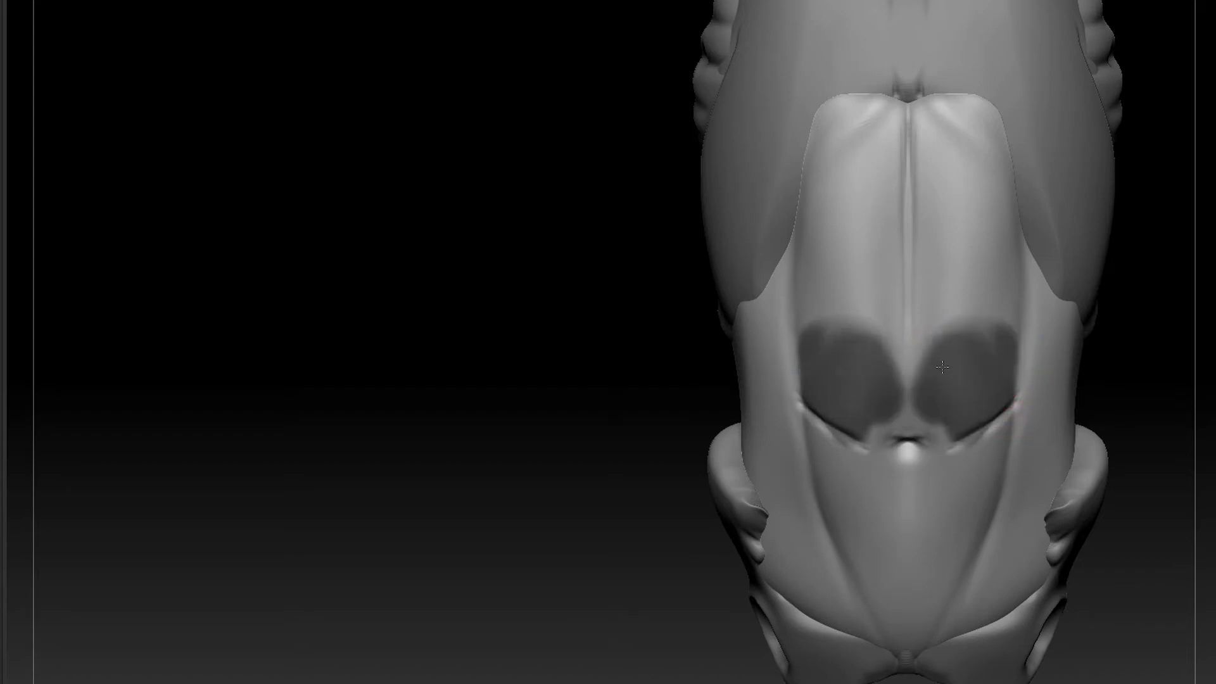
pyautogui.keyDown('ctrl'); pyautogui.click(1153, 364); pyautogui.keyUp('ctrl')
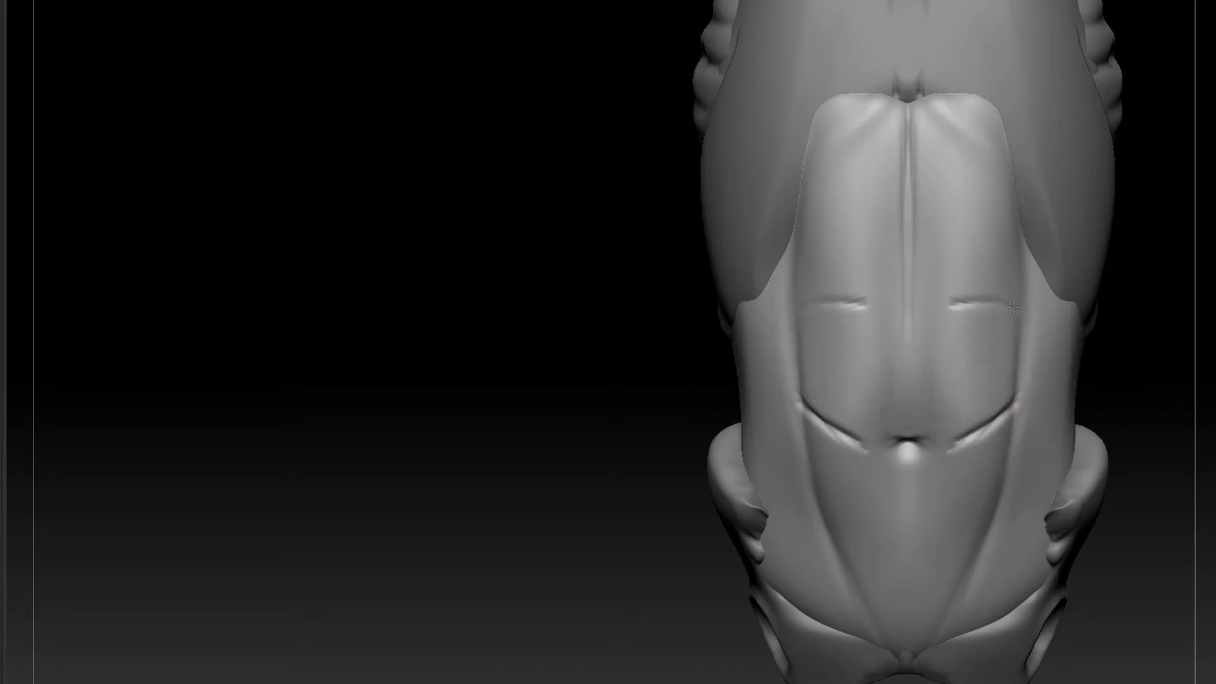
pyautogui.moveTo(1136, 307); pyautogui.dragTo(1021, 269)
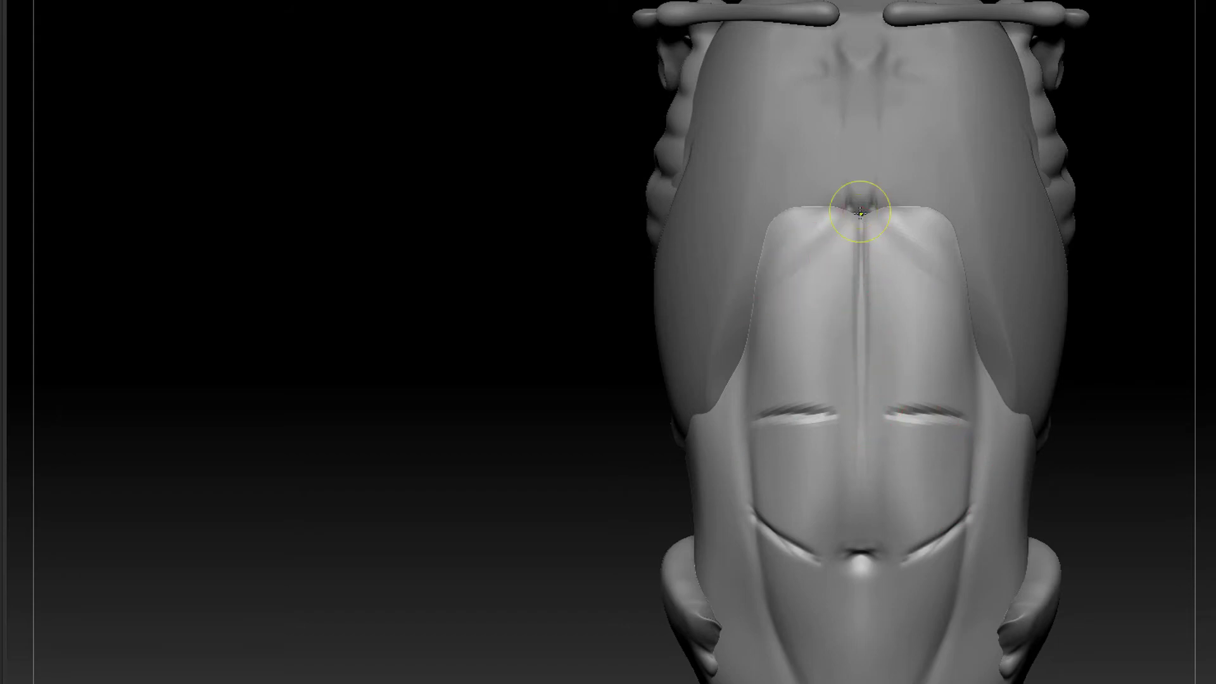
# - Clear the temporary masks on the upper rectus and carve its top pair of slanting grooves on either side of the midline
pyautogui.moveTo(860, 254)
pyautogui.keyDown('ctrl'); pyautogui.mouseDown()
pyautogui.moveTo(917, 250)
pyautogui.moveTo(894, 244)
pyautogui.mouseUp(); pyautogui.keyUp('ctrl')
pyautogui.keyDown('ctrl'); pyautogui.moveTo(1148, 265); pyautogui.dragTo(1139, 333); pyautogui.keyUp('ctrl')
pyautogui.moveTo(908, 263)
pyautogui.keyDown('ctrl'); pyautogui.mouseDown()
pyautogui.moveTo(936, 271)
pyautogui.moveTo(883, 236)
pyautogui.moveTo(936, 232)
pyautogui.mouseUp(); pyautogui.keyUp('ctrl')
pyautogui.keyDown('ctrl'); pyautogui.click(1133, 360); pyautogui.keyUp('ctrl')
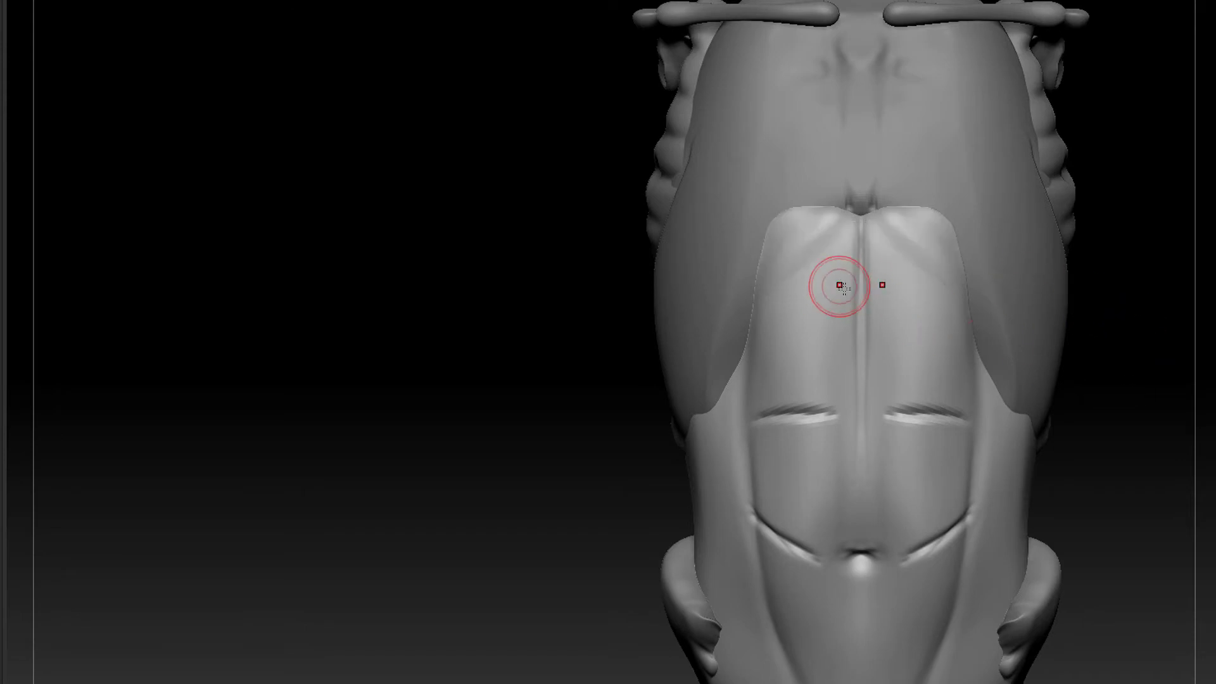
pyautogui.moveTo(839, 282)
pyautogui.mouseDown()
pyautogui.moveTo(770, 293)
pyautogui.moveTo(821, 284)
pyautogui.moveTo(799, 288)
pyautogui.mouseUp()
# - Carve a short pair of grooves at the rectus's outer edges below the navel and check the whole torso
pyautogui.moveTo(1034, 316)
pyautogui.keyDown('ctrl'); pyautogui.mouseDown(button='right')
pyautogui.moveTo(1059, 259)
pyautogui.moveTo(1002, 219)
pyautogui.mouseUp(button='right'); pyautogui.keyUp('ctrl')
pyautogui.moveTo(1010, 241); pyautogui.dragTo(1039, 253, button='right')
pyautogui.keyDown('ctrl'); pyautogui.moveTo(1039, 252); pyautogui.dragTo(979, 418, button='right'); pyautogui.keyUp('ctrl')
pyautogui.keyDown('alt'); pyautogui.moveTo(1021, 374); pyautogui.dragTo(978, 523); pyautogui.keyUp('alt')
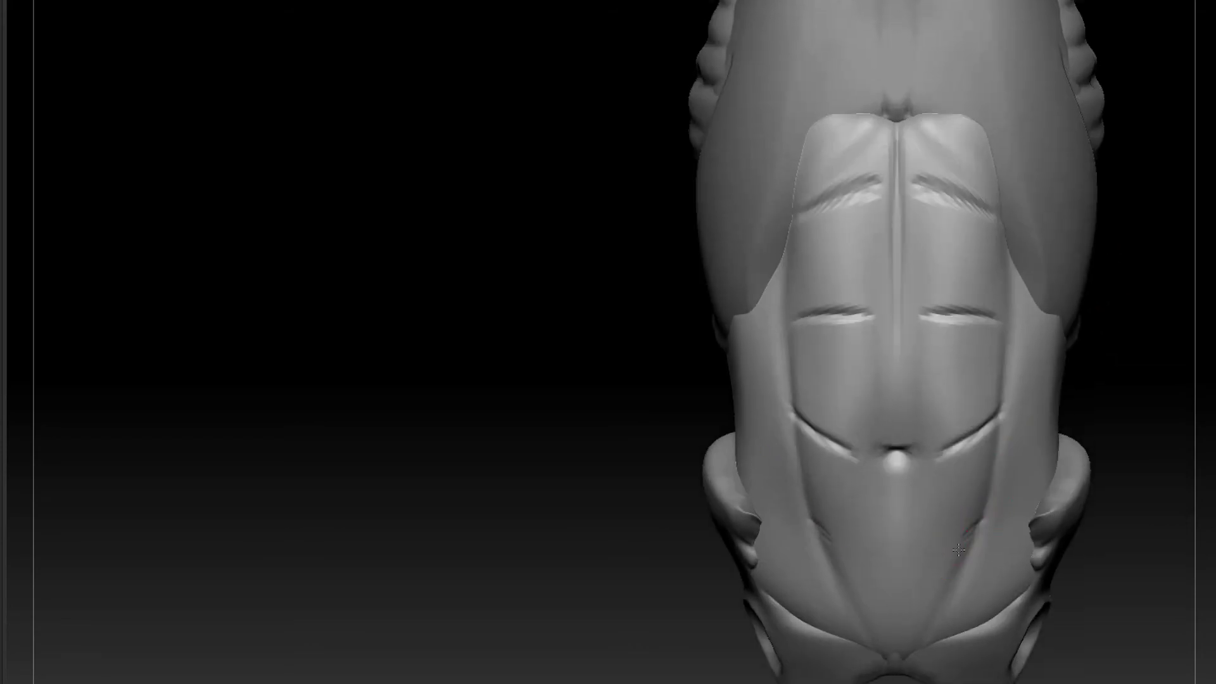
pyautogui.keyDown('ctrl'); pyautogui.moveTo(1170, 471); pyautogui.dragTo(975, 467, button='right'); pyautogui.keyUp('ctrl')
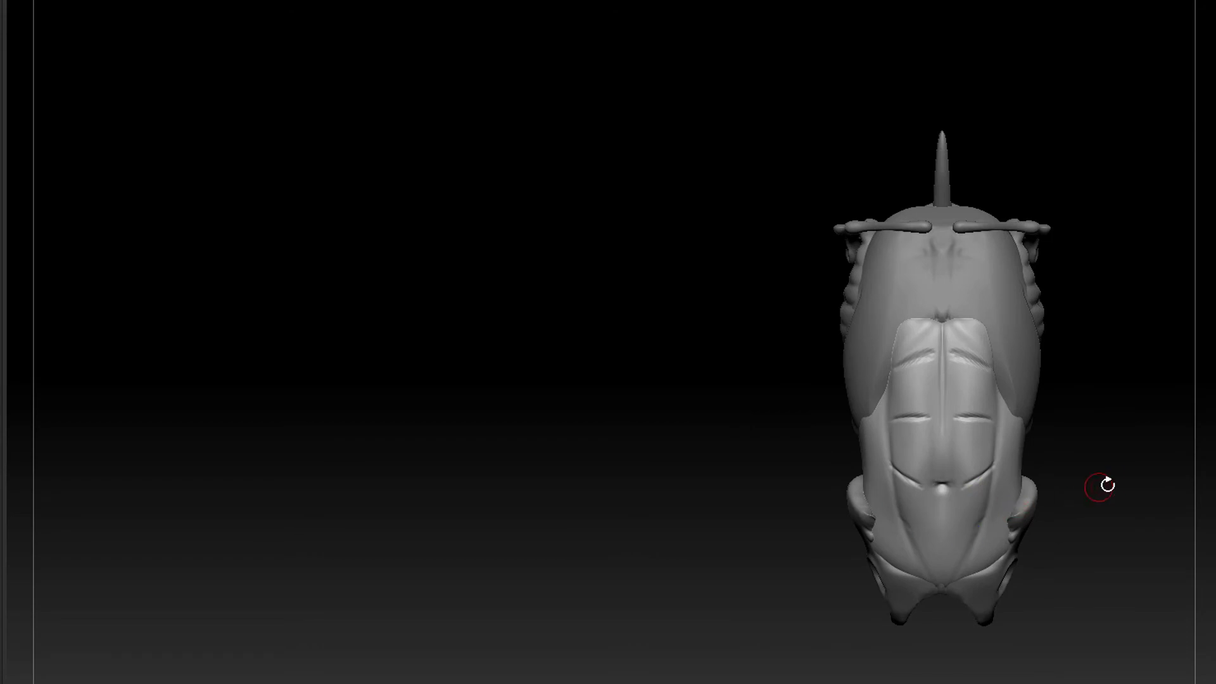
# - Try reshaping the mirrored areas below the navel with a broad stroke on each side, and undo it
pyautogui.moveTo(1108, 485)
pyautogui.keyDown('alt'); pyautogui.mouseDown()
pyautogui.moveTo(1111, 421)
pyautogui.moveTo(1077, 485)
pyautogui.mouseUp(); pyautogui.keyUp('alt')
pyautogui.moveTo(1105, 417)
pyautogui.keyDown('alt'); pyautogui.mouseDown()
pyautogui.moveTo(1121, 391)
pyautogui.moveTo(1096, 443)
pyautogui.mouseUp(); pyautogui.keyUp('alt')
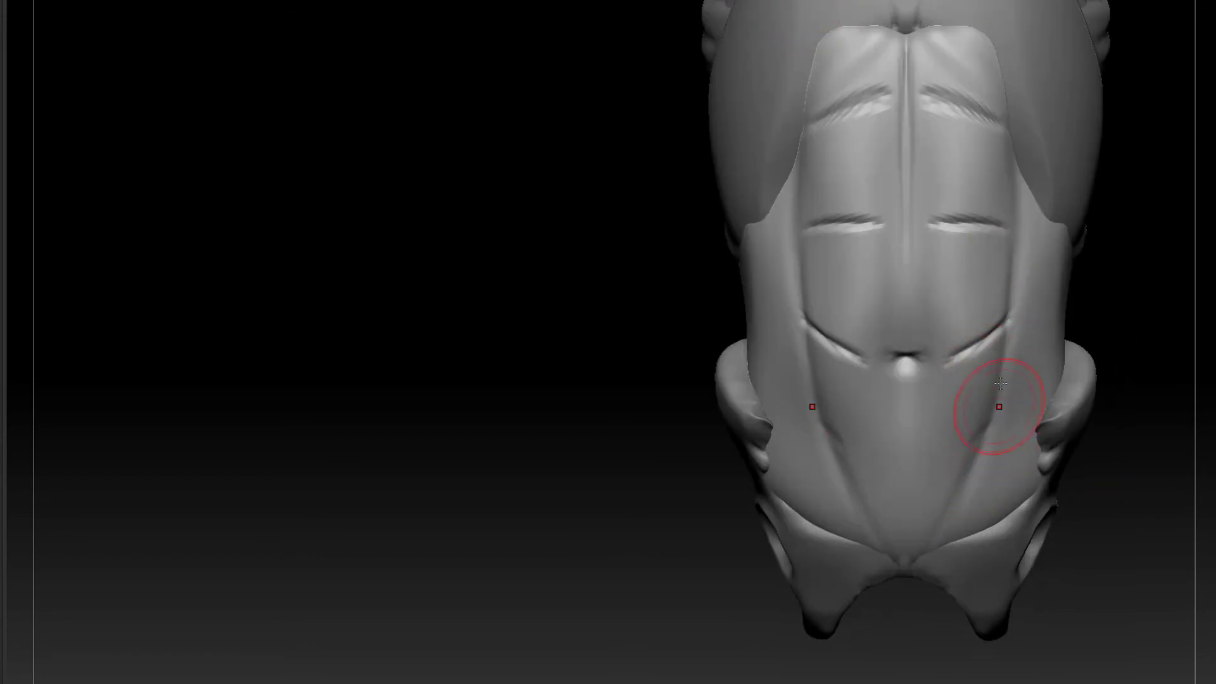
pyautogui.keyDown('ctrl'); pyautogui.moveTo(963, 75); pyautogui.dragTo(963, 143); pyautogui.keyUp('ctrl')
pyautogui.keyDown('ctrl'); pyautogui.moveTo(1168, 348); pyautogui.dragTo(1139, 446); pyautogui.keyUp('ctrl')
pyautogui.moveTo(978, 401); pyautogui.dragTo(955, 451)
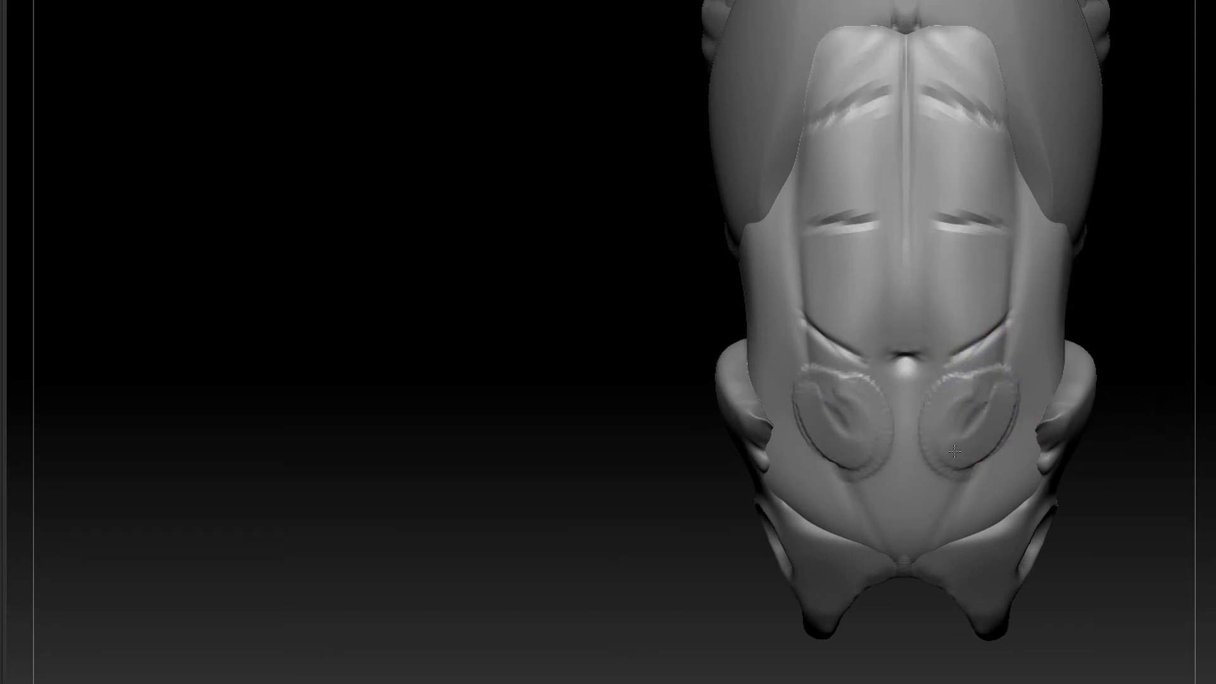
pyautogui.hotkey('ctrl', 'z')
pyautogui.hotkey('ctrl', 'z')
# - Build up mirrored oval masses below the navel and round the upper rectus segments on either side of the midline
pyautogui.moveTo(964, 401)
pyautogui.mouseDown()
pyautogui.moveTo(990, 389)
pyautogui.moveTo(950, 413)
pyautogui.mouseUp()
pyautogui.keyDown('alt'); pyautogui.moveTo(1115, 344); pyautogui.dragTo(1051, 505); pyautogui.keyUp('alt')
pyautogui.press('d')
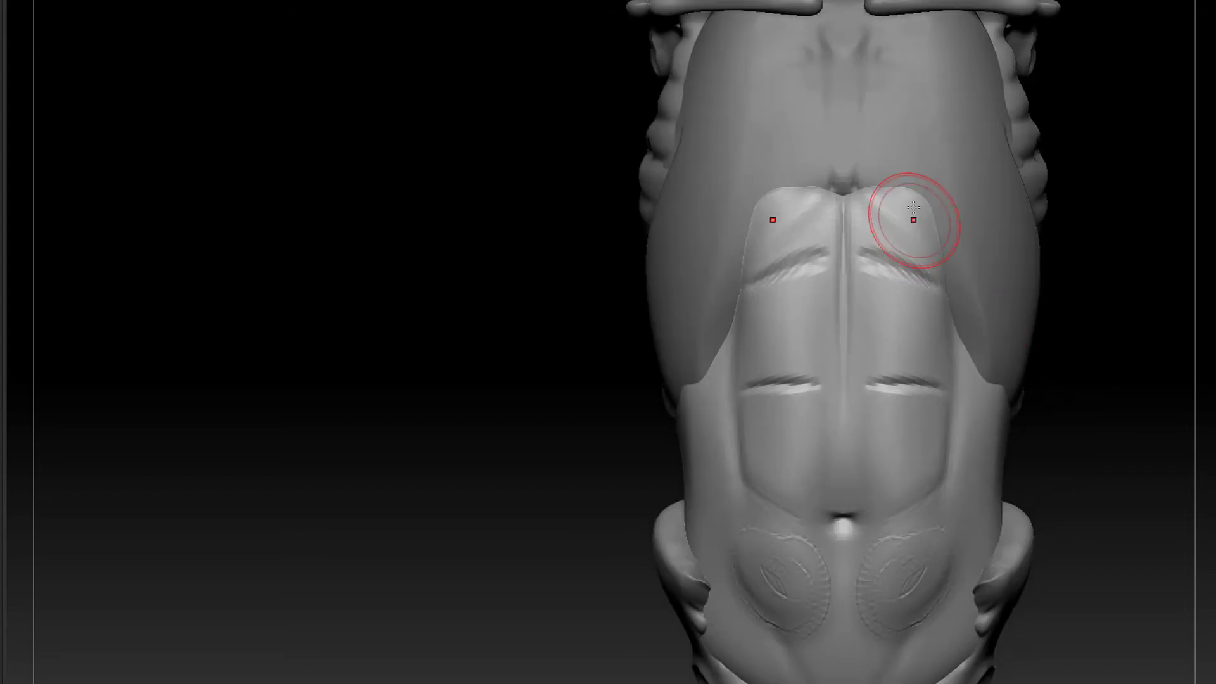
pyautogui.moveTo(866, 214)
pyautogui.mouseDown()
pyautogui.moveTo(902, 246)
pyautogui.moveTo(910, 218)
pyautogui.moveTo(877, 214)
pyautogui.moveTo(885, 239)
pyautogui.mouseUp()
pyautogui.moveTo(877, 293)
pyautogui.mouseDown()
pyautogui.moveTo(861, 338)
pyautogui.moveTo(907, 305)
pyautogui.moveTo(901, 370)
pyautogui.moveTo(912, 316)
pyautogui.mouseUp()
pyautogui.moveTo(1051, 296)
pyautogui.keyDown('alt'); pyautogui.mouseDown()
pyautogui.moveTo(1025, 241)
pyautogui.moveTo(1109, 297)
pyautogui.mouseUp(); pyautogui.keyUp('alt')
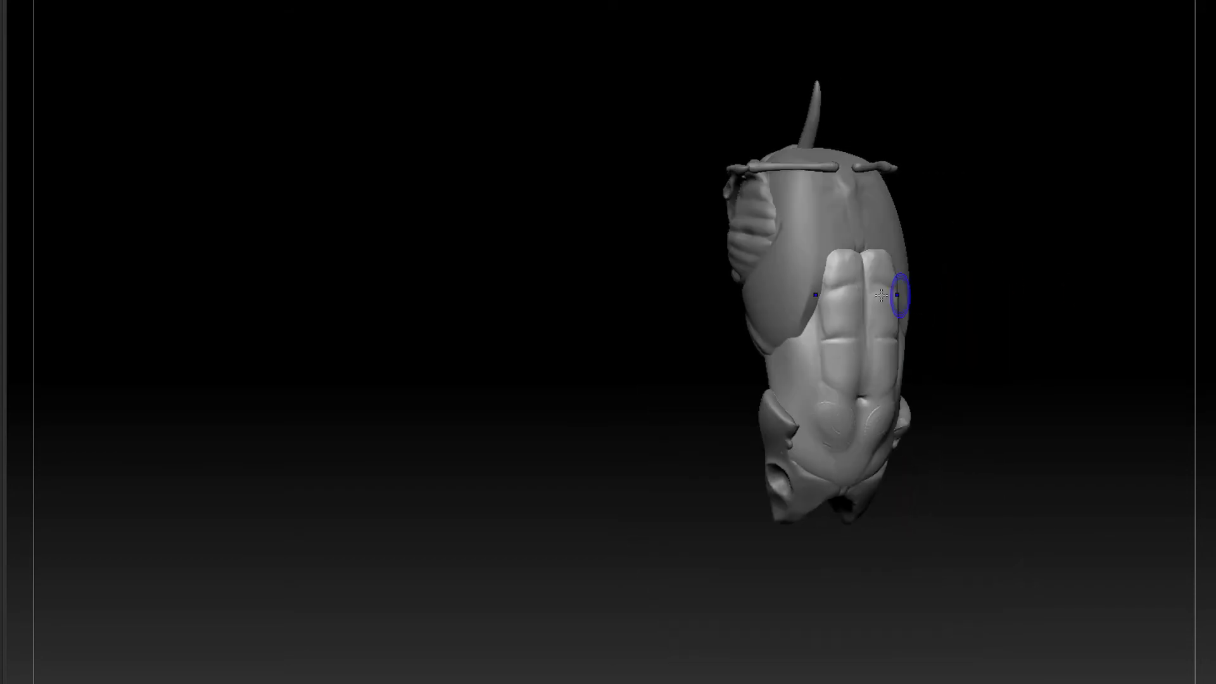
pyautogui.keyDown('shift'); pyautogui.moveTo(881, 252); pyautogui.dragTo(817, 375, button='right'); pyautogui.keyUp('shift')
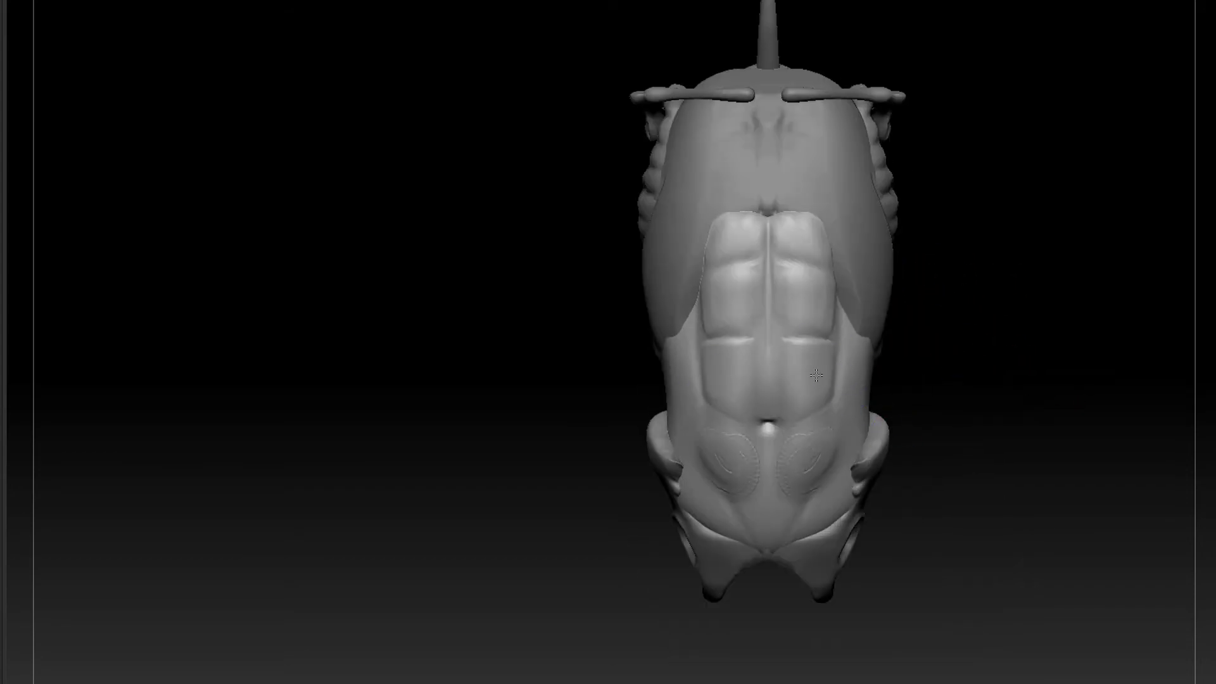
# - Smooth the oval masses below the navel into the abdomen and mask the top of the rectus, undoing the stray last stroke
pyautogui.keyDown('alt'); pyautogui.moveTo(969, 416); pyautogui.dragTo(935, 283); pyautogui.keyUp('alt')
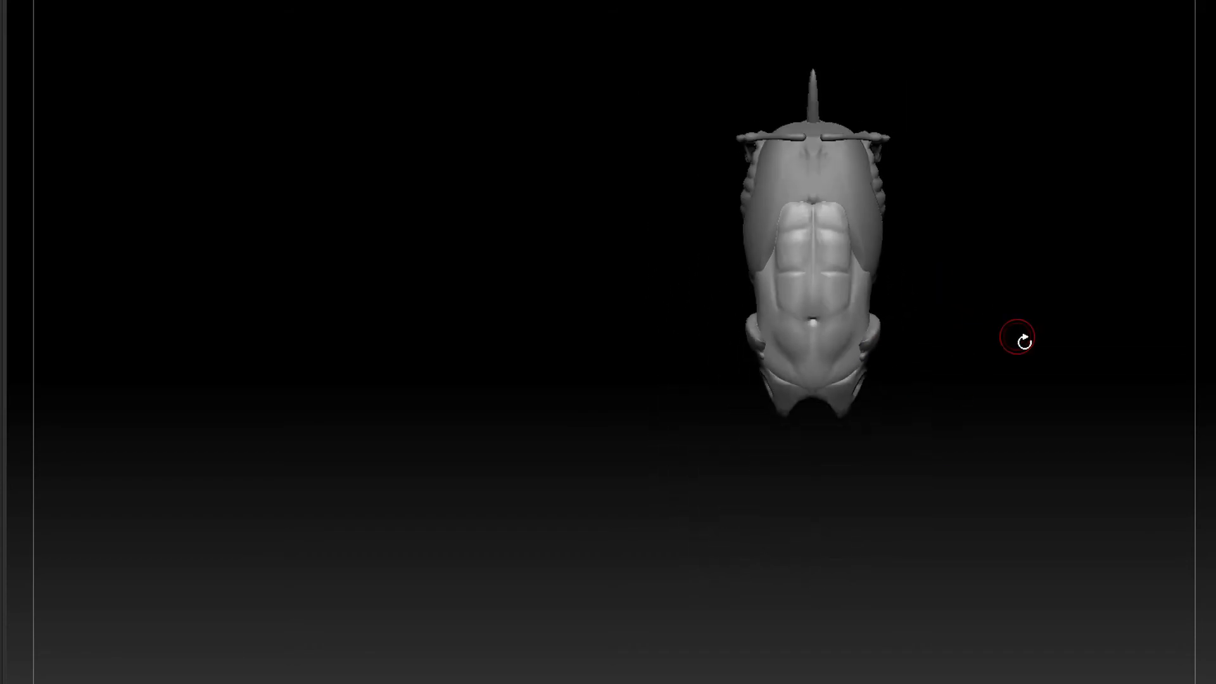
pyautogui.keyDown('alt'); pyautogui.moveTo(1009, 349); pyautogui.dragTo(934, 391, button='right'); pyautogui.keyUp('alt')
pyautogui.keyDown('ctrl'); pyautogui.moveTo(934, 390); pyautogui.dragTo(958, 496, button='right'); pyautogui.keyUp('ctrl')
pyautogui.keyDown('ctrl'); pyautogui.moveTo(649, 168); pyautogui.dragTo(766, 191); pyautogui.keyUp('ctrl')
pyautogui.keyDown('alt'); pyautogui.moveTo(916, 342); pyautogui.dragTo(939, 255, button='right'); pyautogui.keyUp('alt')
pyautogui.keyDown('alt'); pyautogui.moveTo(826, 139); pyautogui.dragTo(833, 175, button='right'); pyautogui.keyUp('alt')
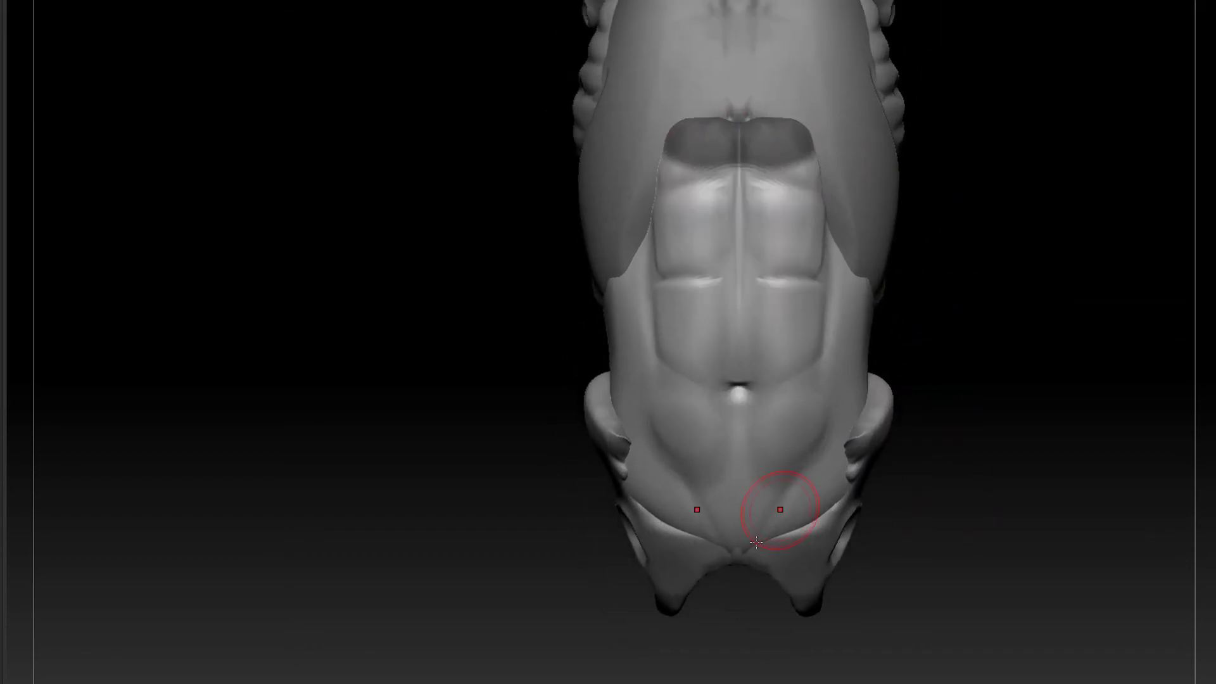
pyautogui.keyDown('ctrl'); pyautogui.moveTo(738, 552); pyautogui.dragTo(711, 566); pyautogui.keyUp('ctrl')
pyautogui.hotkey('ctrl', 'z')
# - Switch to the pelvis, try rotating it from the side view, undo the change and return to sculpting the abdomen
pyautogui.moveTo(954, 251); pyautogui.dragTo(814, 275, button='right')
pyautogui.keyDown('ctrl'); pyautogui.moveTo(1038, 523); pyautogui.dragTo(983, 183, button='right'); pyautogui.keyUp('ctrl')
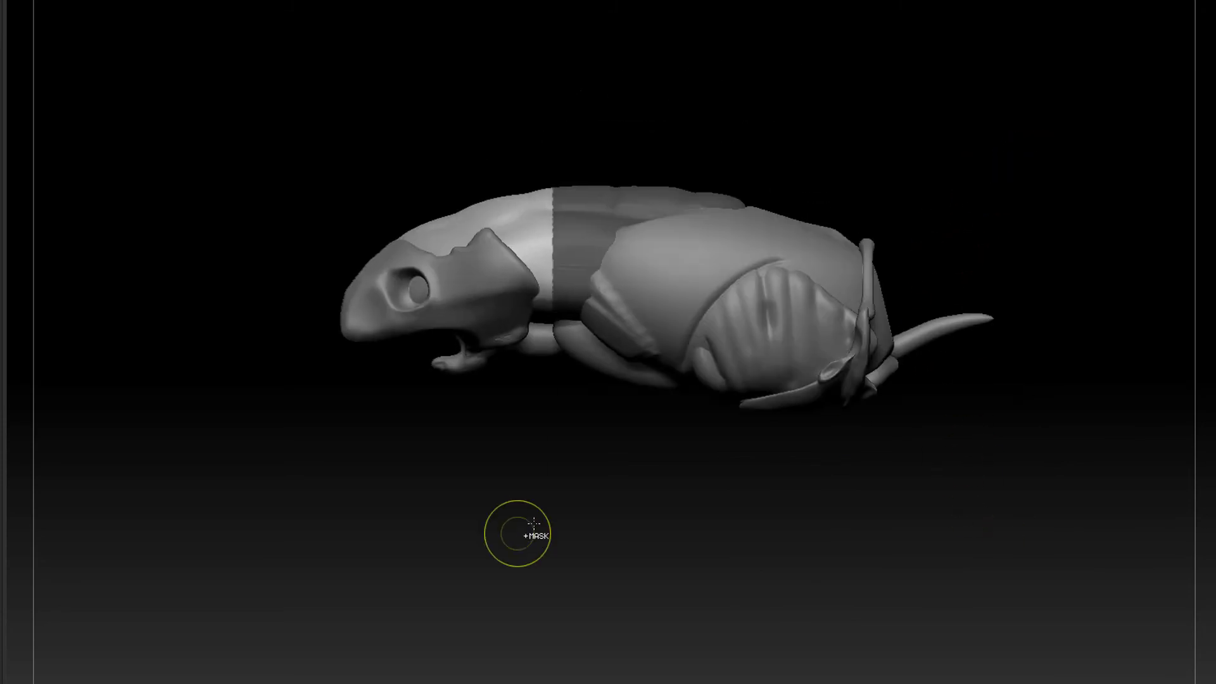
pyautogui.keyDown('alt'); pyautogui.click(368, 329); pyautogui.keyUp('alt')
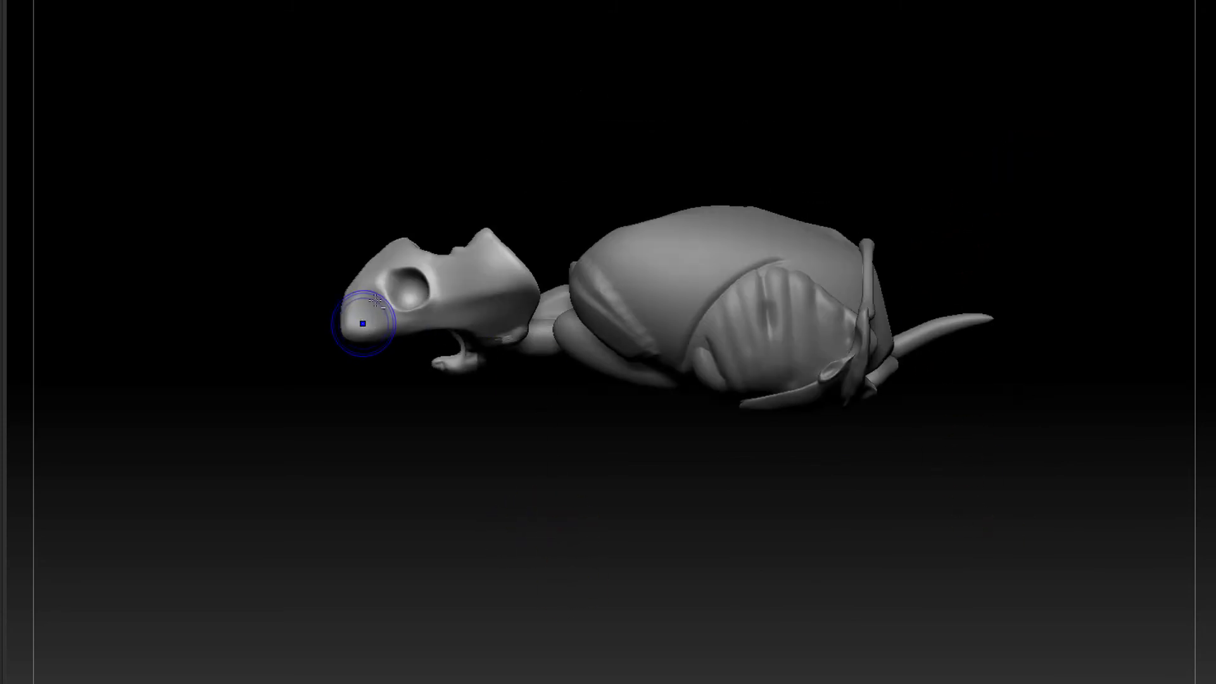
pyautogui.press('r')
pyautogui.moveTo(516, 287); pyautogui.dragTo(419, 170)
pyautogui.hotkey('ctrl', 'z')
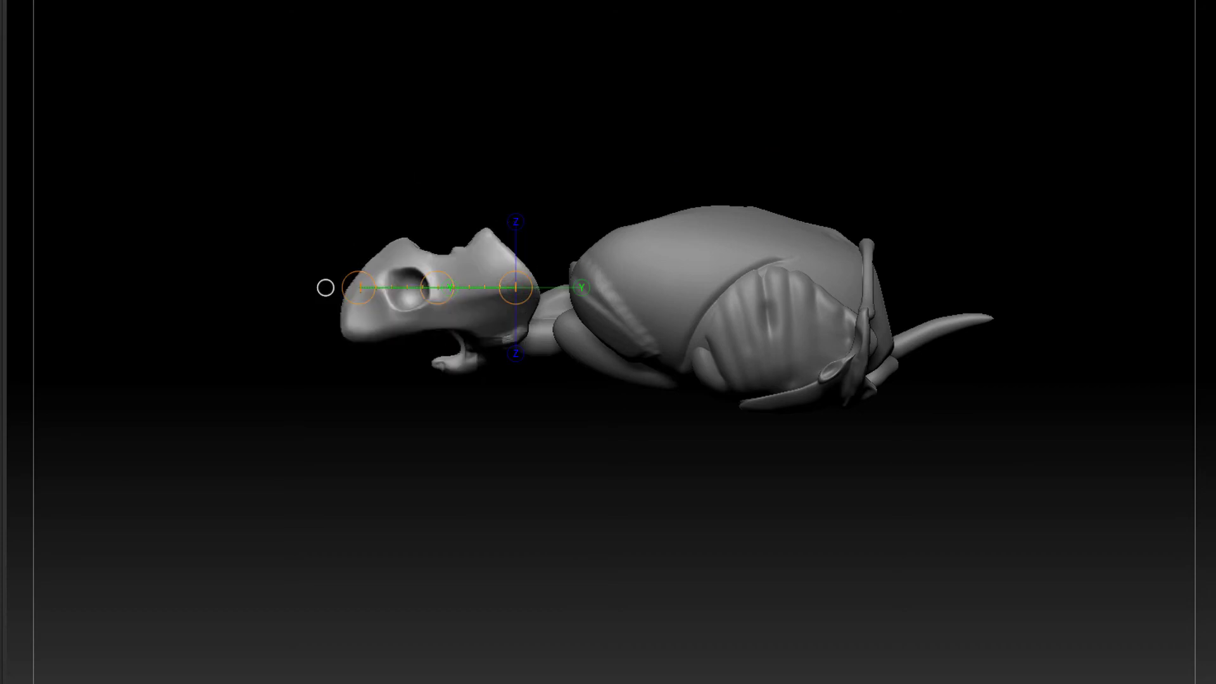
pyautogui.keyDown('ctrl'); pyautogui.keyDown('shift'); pyautogui.click(1028, 458); pyautogui.keyUp('shift'); pyautogui.keyUp('ctrl')
pyautogui.moveTo(1028, 458)
pyautogui.mouseDown()
pyautogui.moveTo(1116, 497)
pyautogui.moveTo(1195, 488)
pyautogui.mouseUp()
pyautogui.press('q')
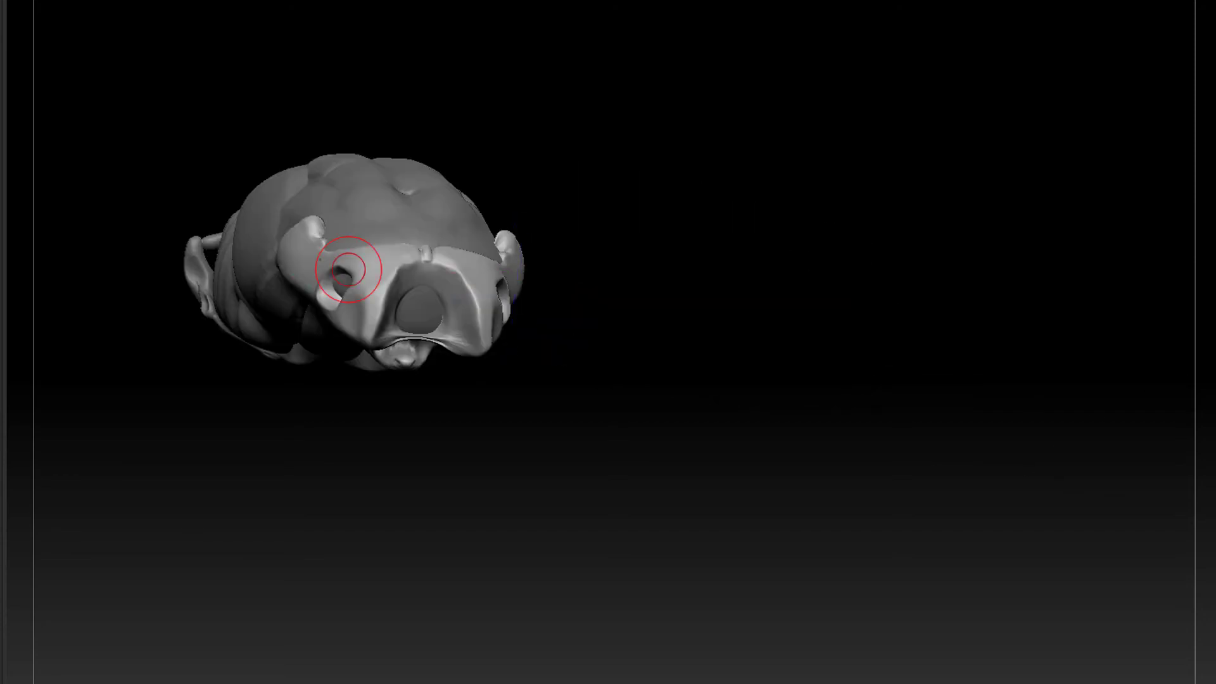
pyautogui.moveTo(830, 310)
pyautogui.mouseDown()
pyautogui.moveTo(834, 526)
pyautogui.moveTo(1062, 464)
pyautogui.moveTo(817, 381)
pyautogui.moveTo(962, 319)
pyautogui.mouseUp()
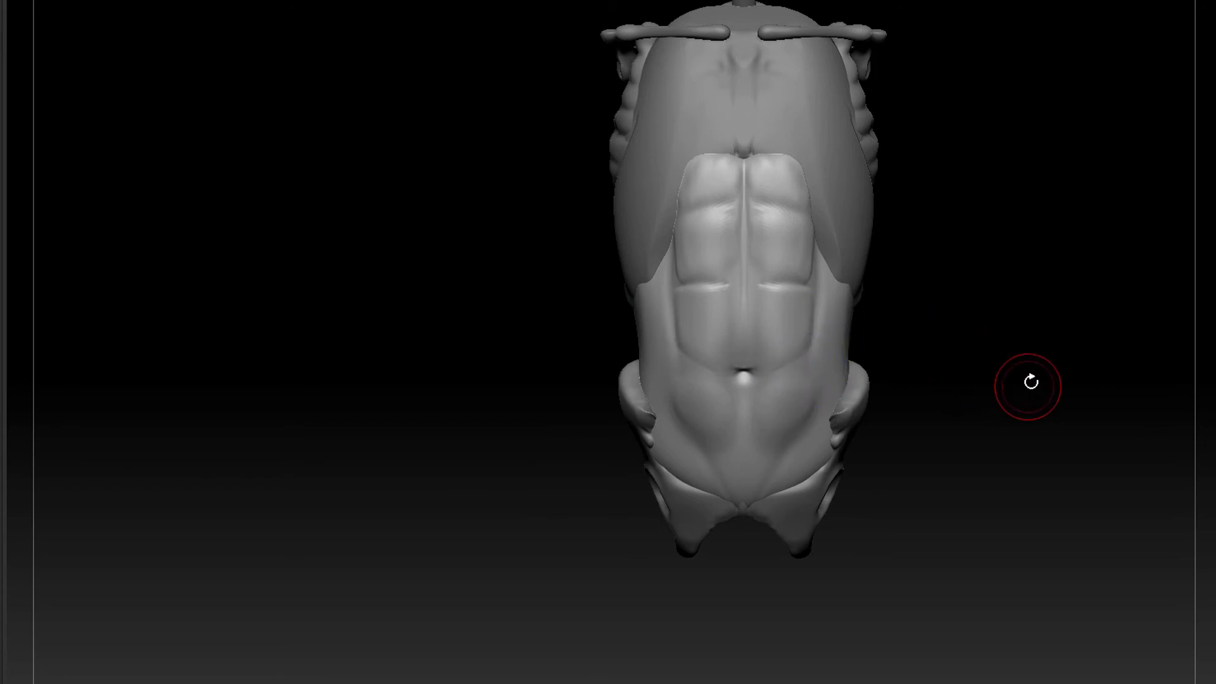
# - Push the abdomen's front profile slightly inward from the side and soften the upper rectus segments
pyautogui.moveTo(1031, 383)
pyautogui.mouseDown()
pyautogui.moveTo(964, 373)
pyautogui.moveTo(1005, 383)
pyautogui.moveTo(965, 390)
pyautogui.mouseUp()
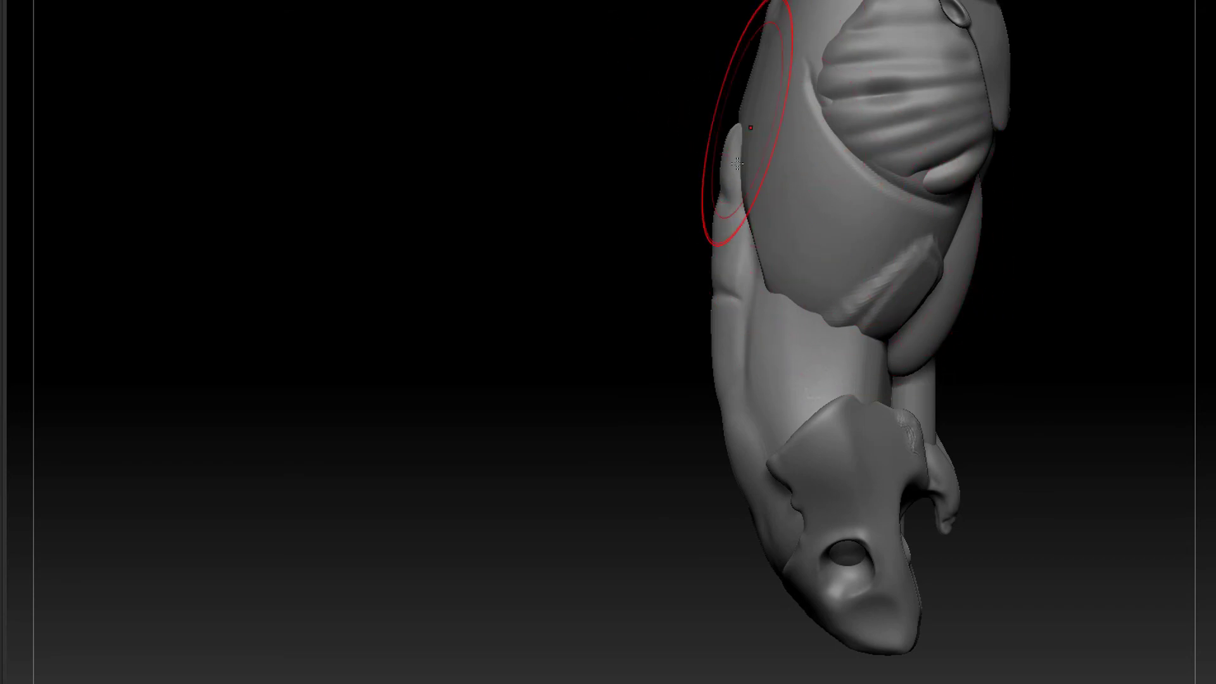
pyautogui.moveTo(705, 327); pyautogui.dragTo(721, 328)
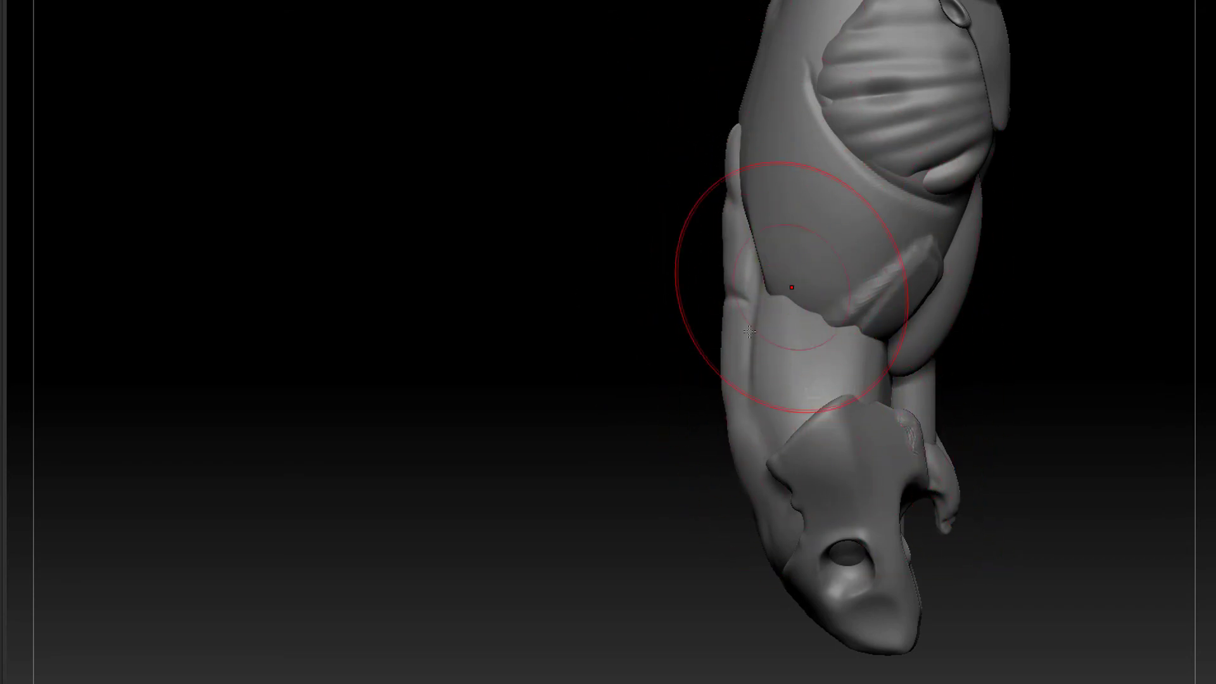
pyautogui.moveTo(1021, 397)
pyautogui.keyDown('alt'); pyautogui.mouseDown()
pyautogui.moveTo(913, 336)
pyautogui.moveTo(885, 399)
pyautogui.mouseUp(); pyautogui.keyUp('alt')
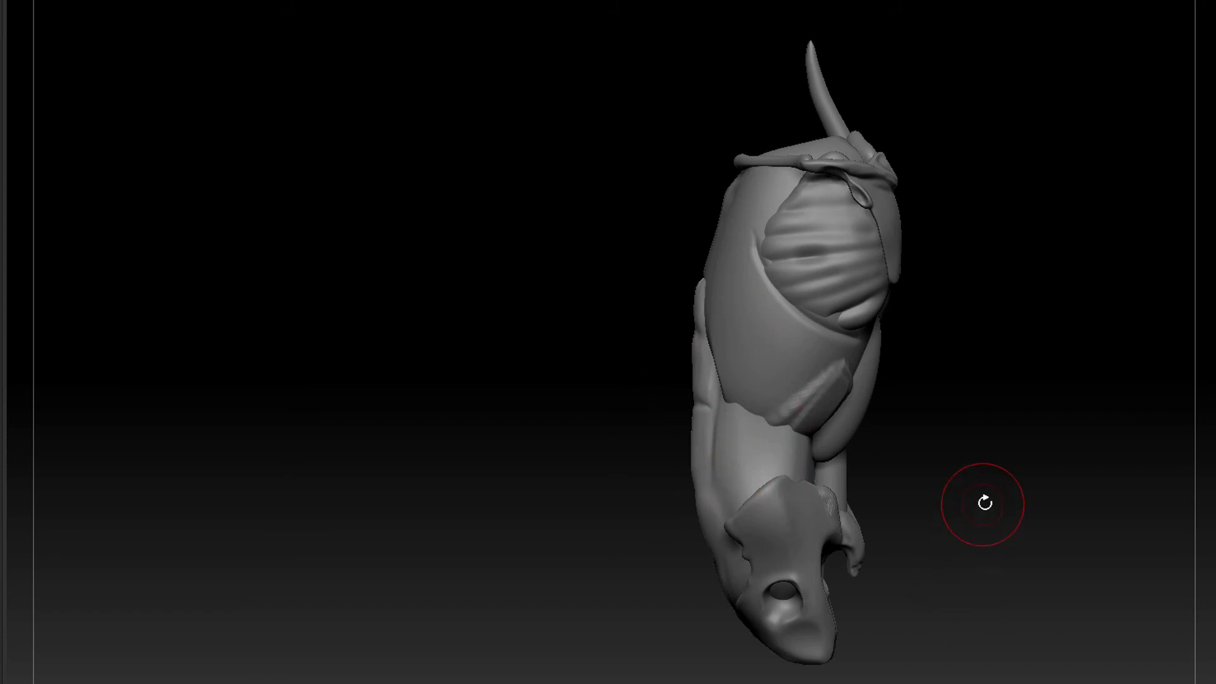
pyautogui.moveTo(984, 502); pyautogui.dragTo(1051, 495)
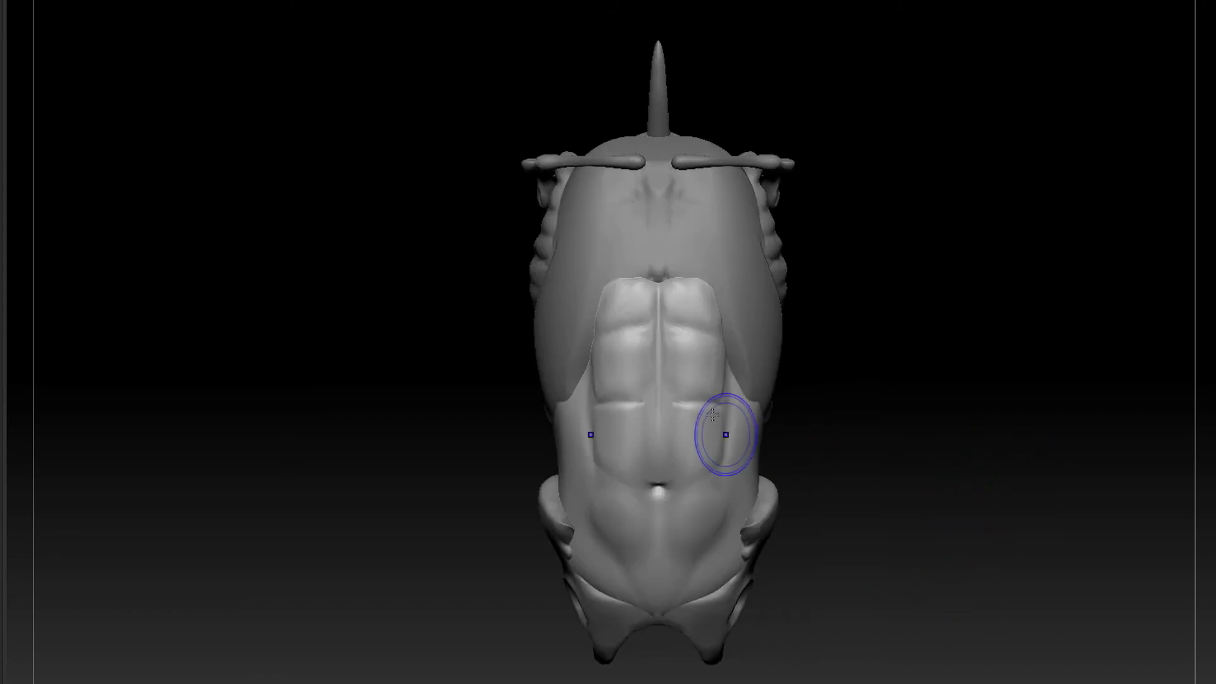
pyautogui.moveTo(679, 328); pyautogui.dragTo(708, 311)
pyautogui.keyDown('alt'); pyautogui.moveTo(864, 476); pyautogui.dragTo(937, 552); pyautogui.keyUp('alt')
pyautogui.keyDown('alt'); pyautogui.moveTo(937, 384); pyautogui.dragTo(970, 289); pyautogui.keyUp('alt')
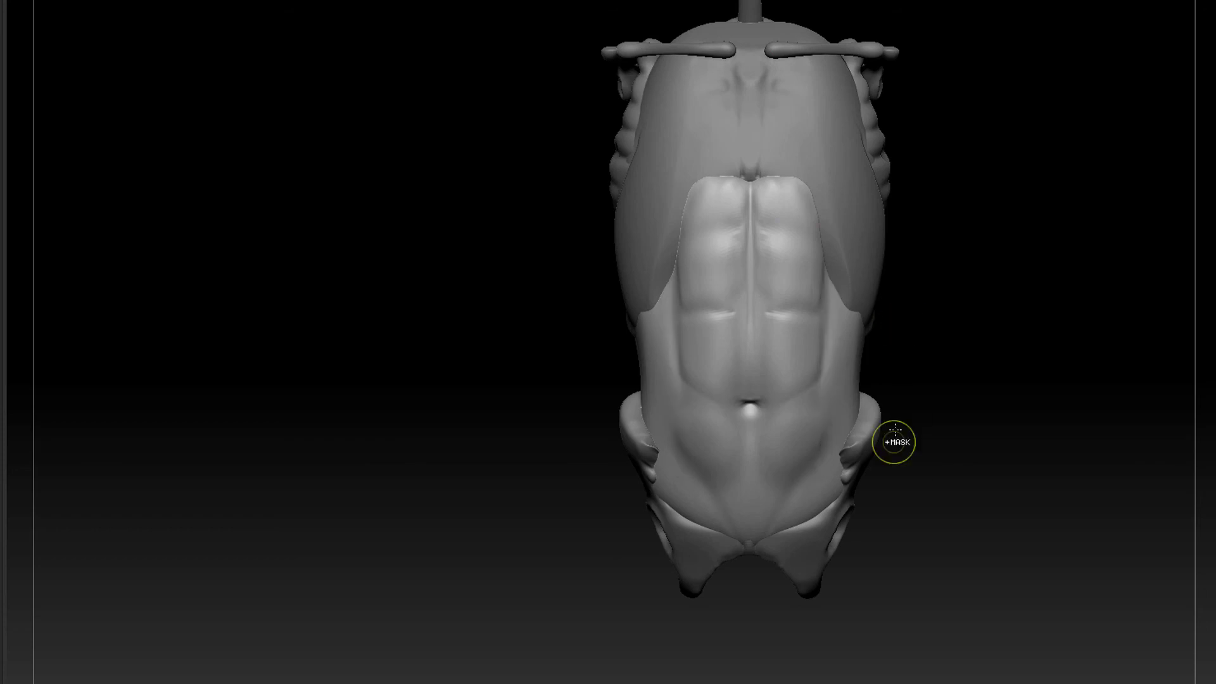
# - Try masking a vertical strip along the rectus's outer edge from an angled view, and undo it
pyautogui.moveTo(919, 423)
pyautogui.keyDown('alt'); pyautogui.mouseDown()
pyautogui.moveTo(931, 397)
pyautogui.moveTo(944, 453)
pyautogui.mouseUp(); pyautogui.keyUp('alt')
pyautogui.moveTo(1007, 406); pyautogui.dragTo(950, 380)
pyautogui.keyDown('ctrl'); pyautogui.moveTo(855, 212); pyautogui.dragTo(850, 424); pyautogui.keyUp('ctrl')
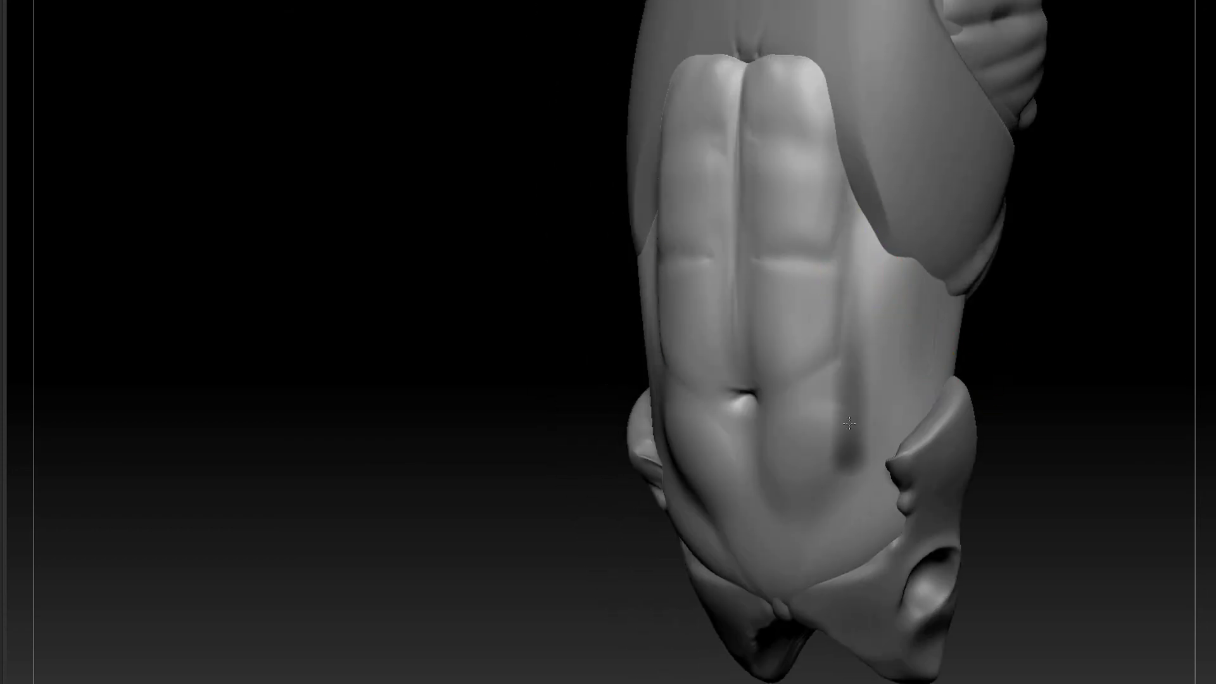
pyautogui.hotkey('ctrl', 'z')
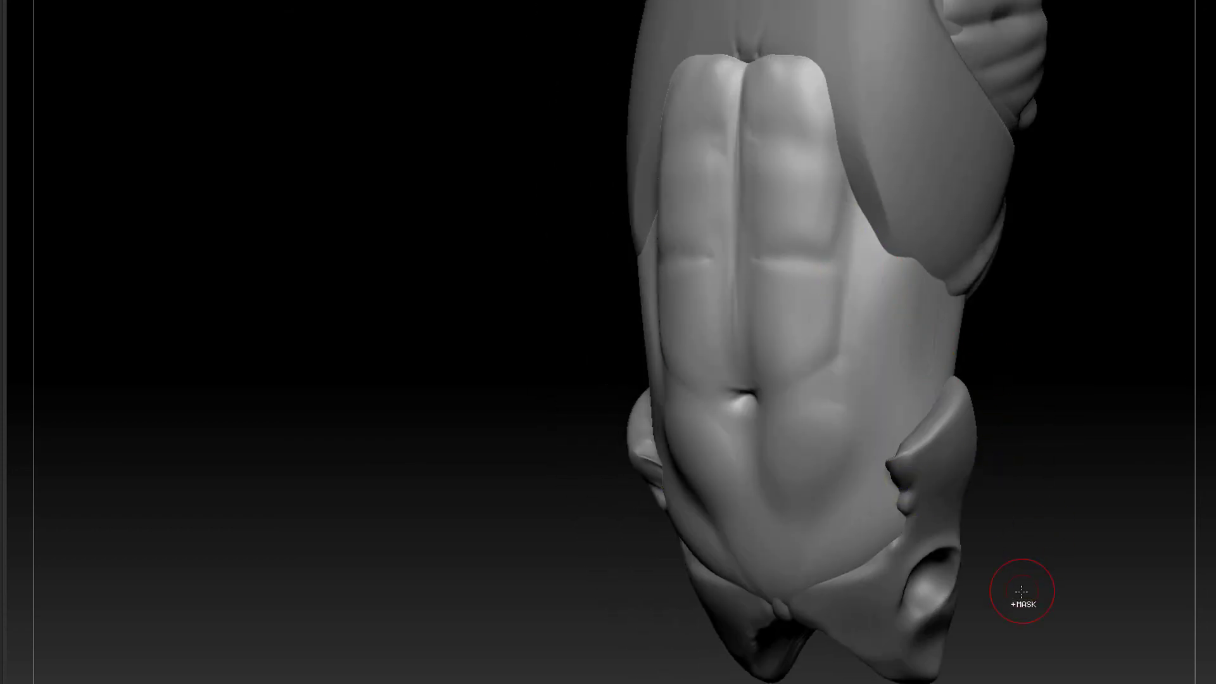
# - Mask mirrored vertical strips along the rectus's outer edges, from above the navel down toward the pelvis
pyautogui.moveTo(1048, 396); pyautogui.dragTo(1100, 407)
pyautogui.keyDown('ctrl'); pyautogui.moveTo(855, 255); pyautogui.dragTo(843, 445); pyautogui.keyUp('ctrl')
pyautogui.keyDown('ctrl'); pyautogui.moveTo(847, 296); pyautogui.dragTo(830, 493); pyautogui.keyUp('ctrl')
pyautogui.keyDown('ctrl'); pyautogui.moveTo(852, 232); pyautogui.dragTo(848, 479); pyautogui.keyUp('ctrl')
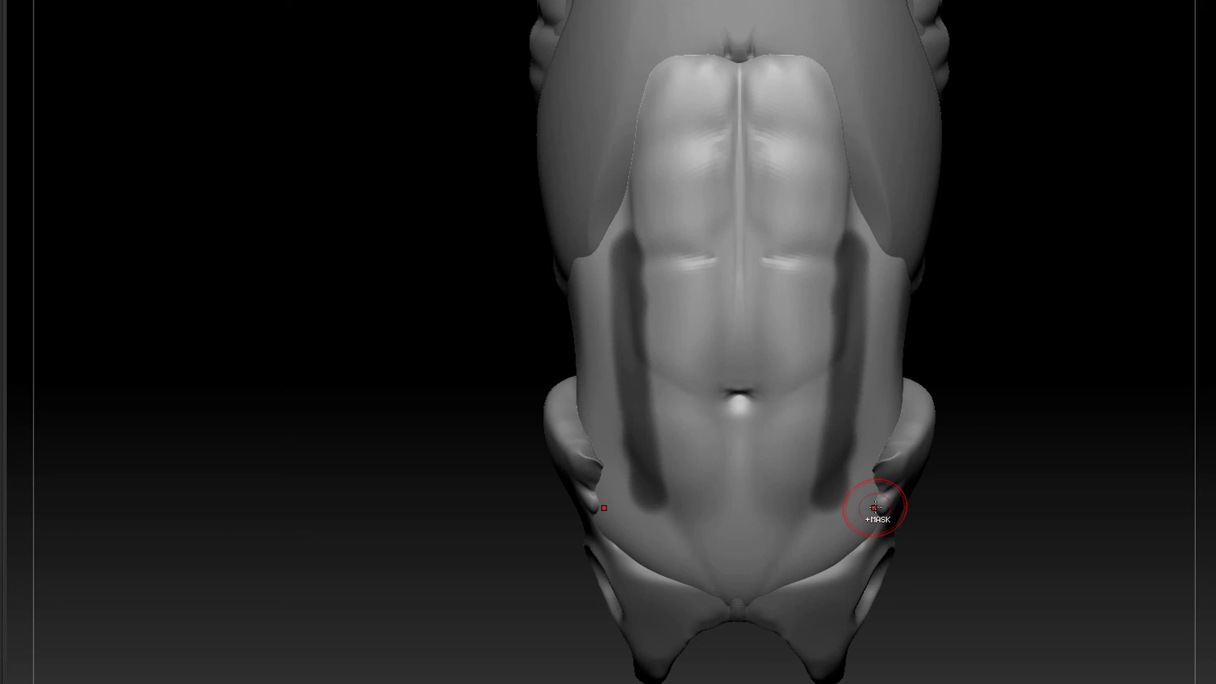
pyautogui.moveTo(951, 415)
pyautogui.mouseDown()
pyautogui.moveTo(975, 429)
pyautogui.moveTo(967, 467)
pyautogui.moveTo(932, 469)
pyautogui.mouseUp()
pyautogui.moveTo(1016, 515); pyautogui.dragTo(968, 505)
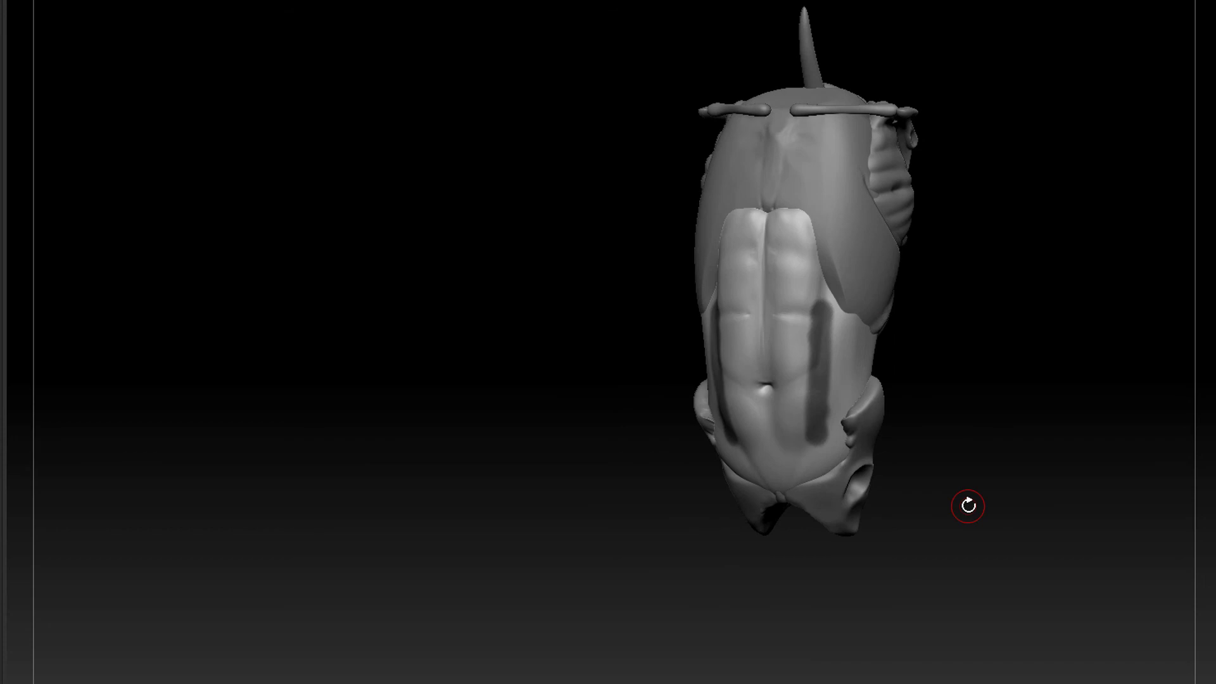